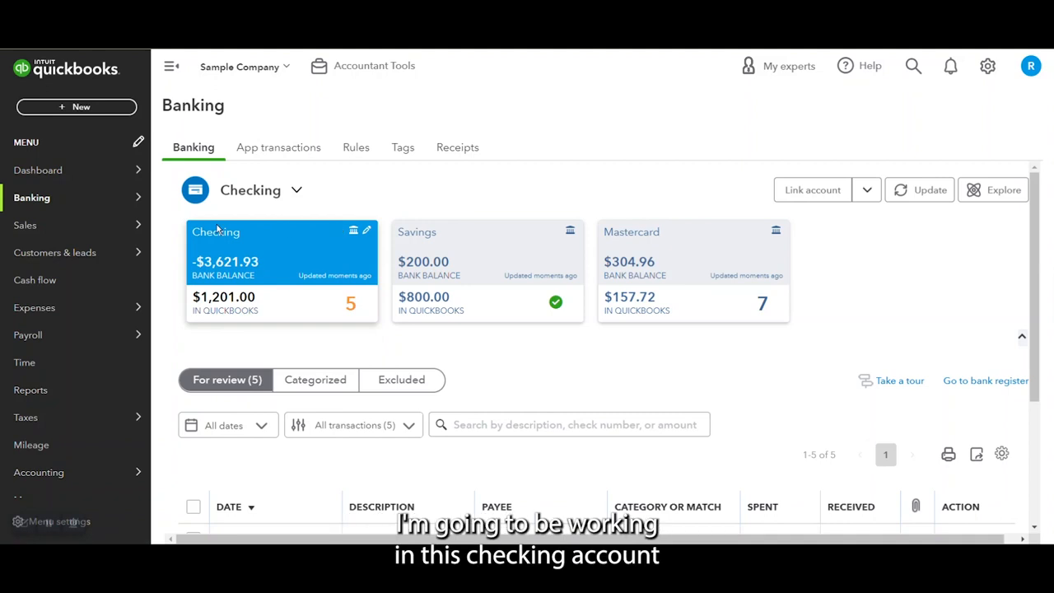
Expand the $1,200.00 A Rental expense awaiting review and add A1 Rental as its new vendor.
scroll(262, 251, "down", 3)
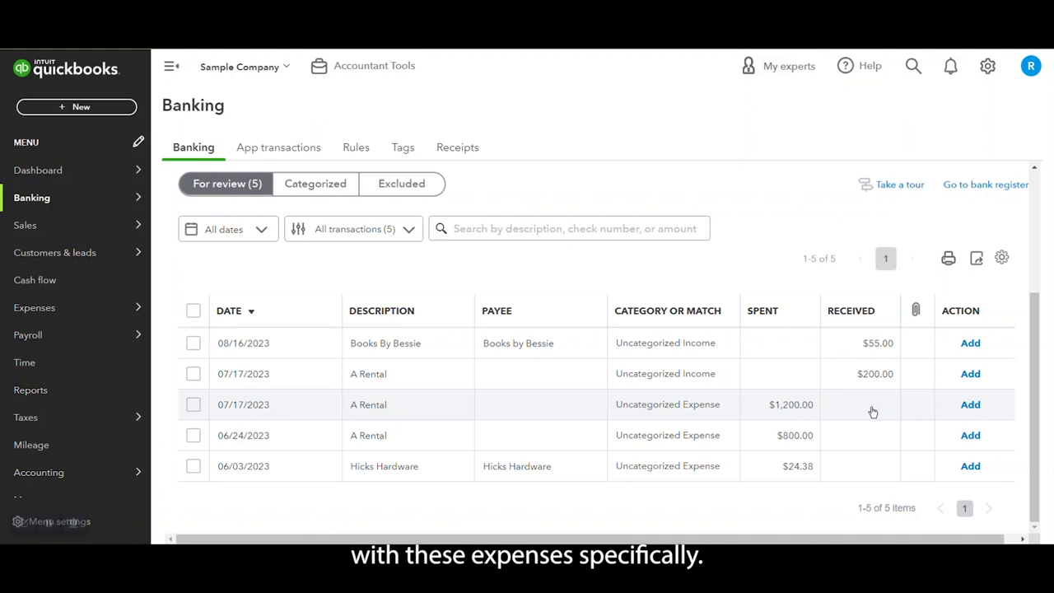
left_click(514, 407)
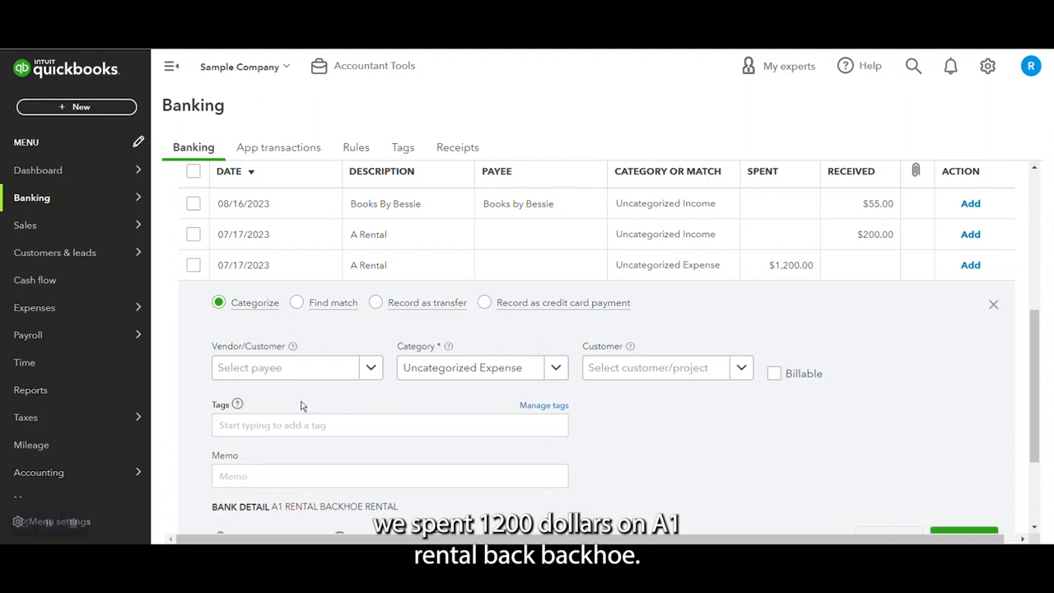
left_click(293, 377)
type("A1")
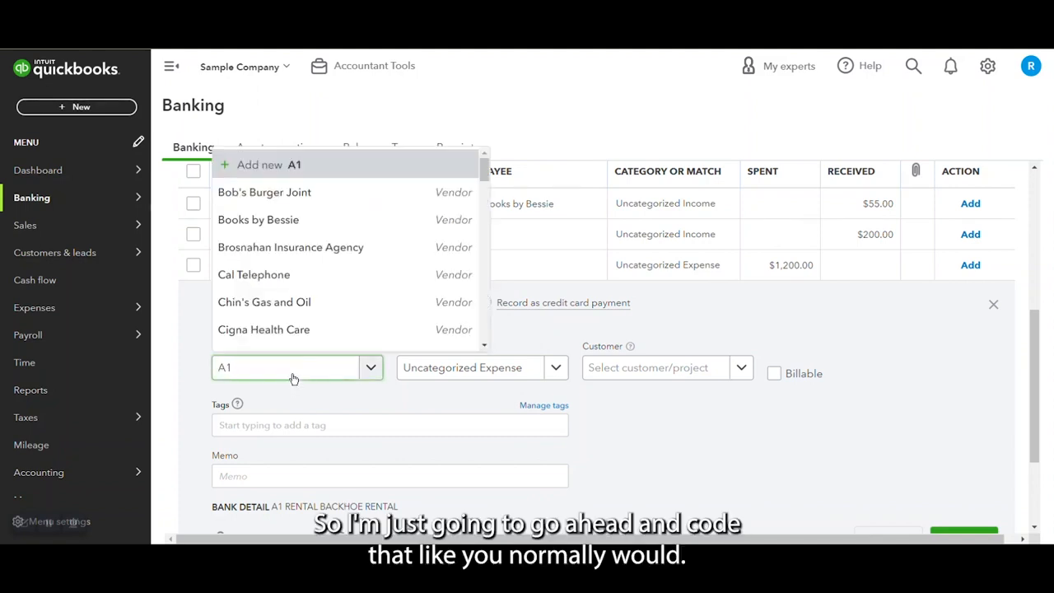
type(" Rental")
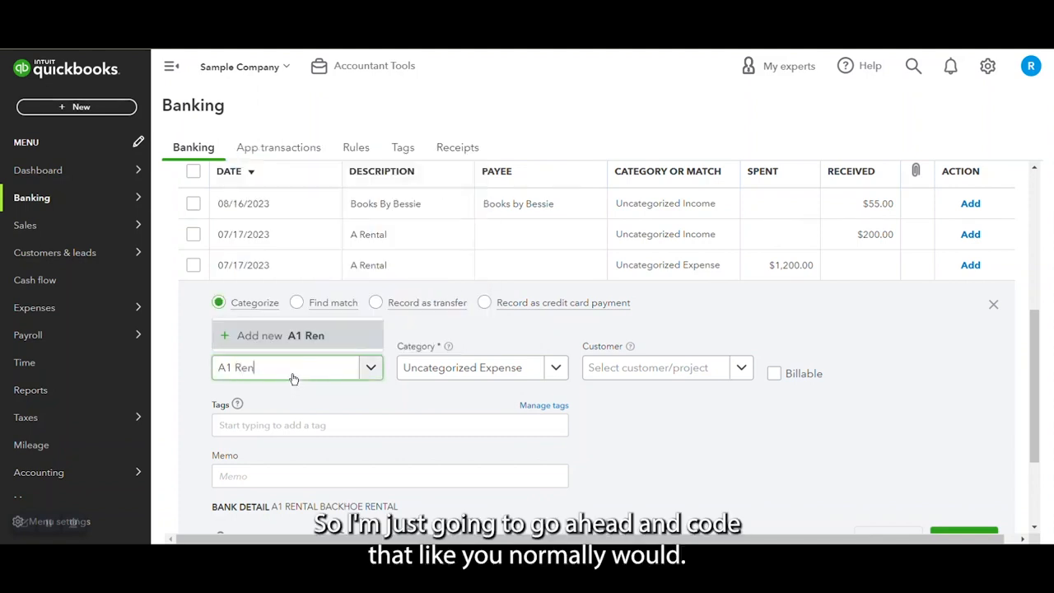
key("BackSpace")
key("BackSpace")
key("BackSpace")
key("BackSpace")
key("BackSpace")
left_click(294, 344)
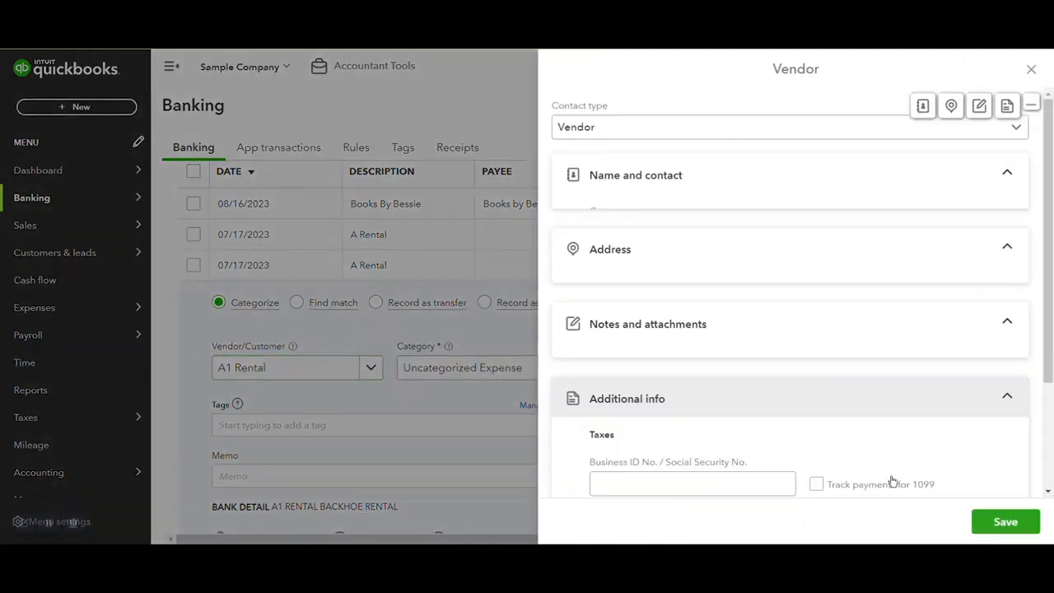
left_click(1018, 530)
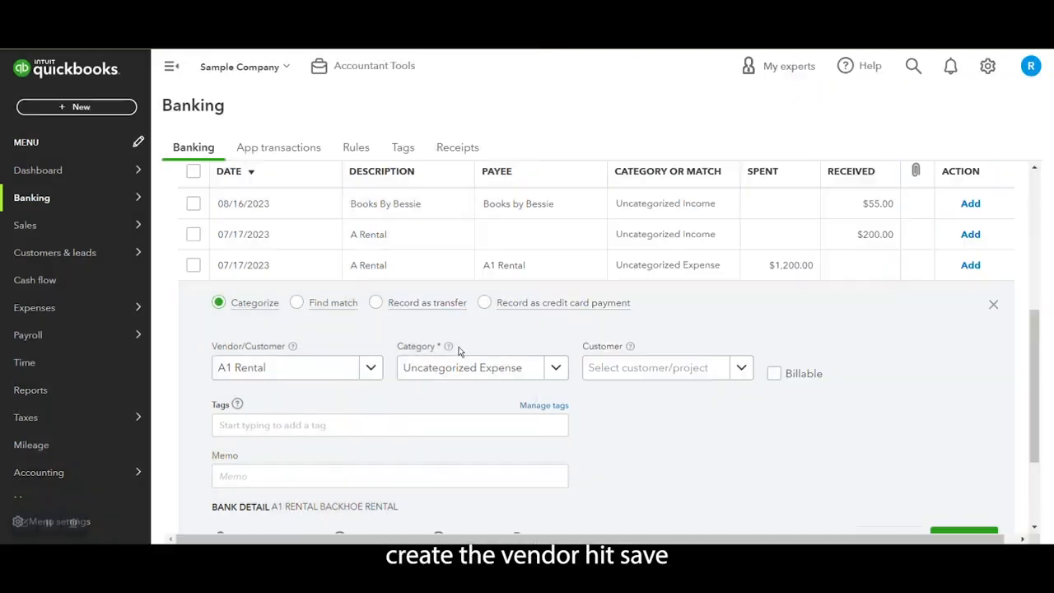
Categorize the $1,200.00 A Rental transaction as Equipment Rental and add it to the books.
triple_click(462, 367)
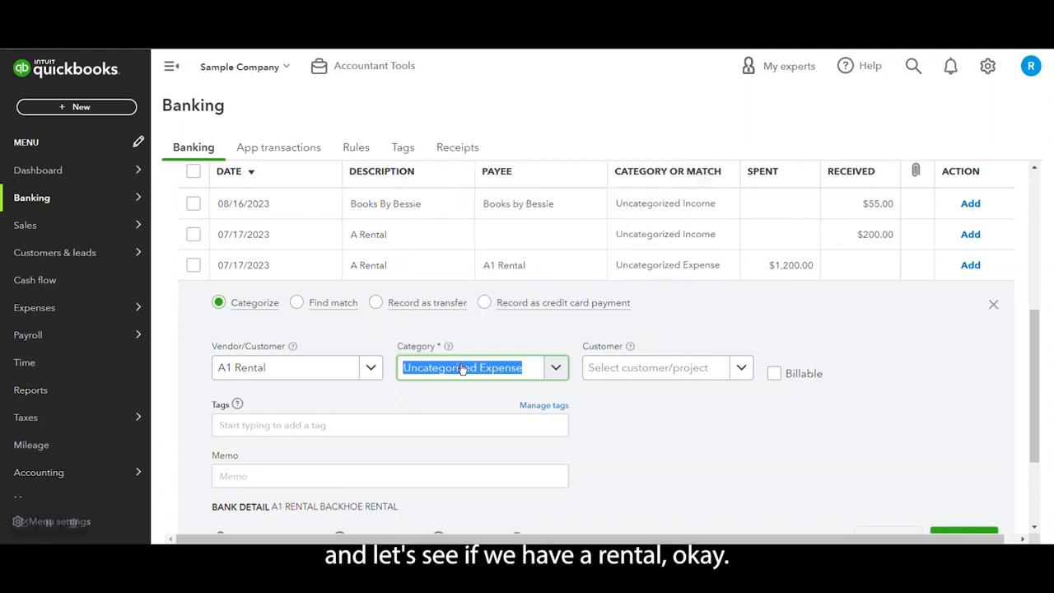
type("rent")
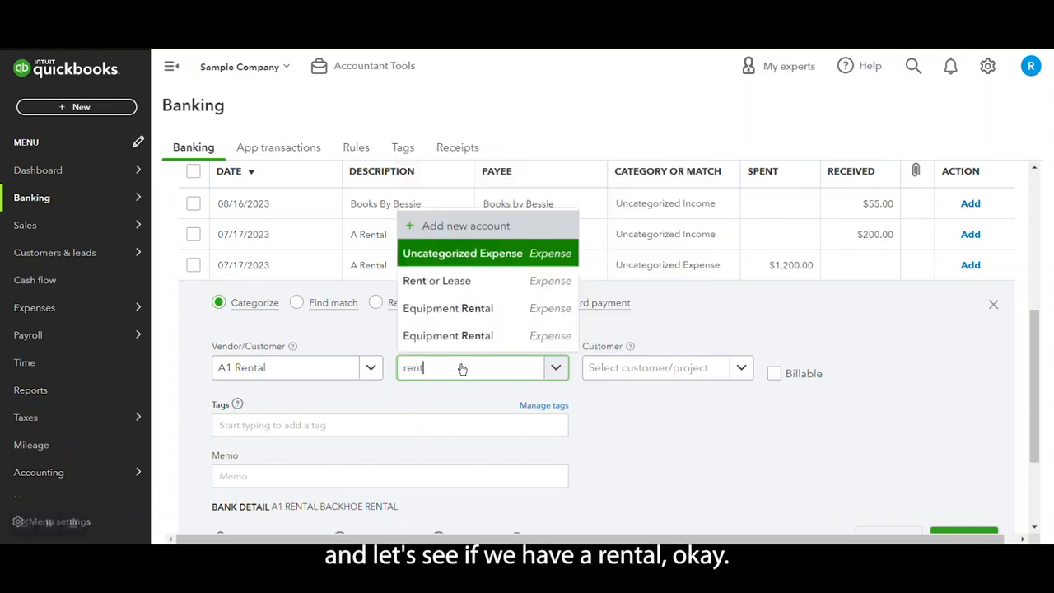
left_click(514, 314)
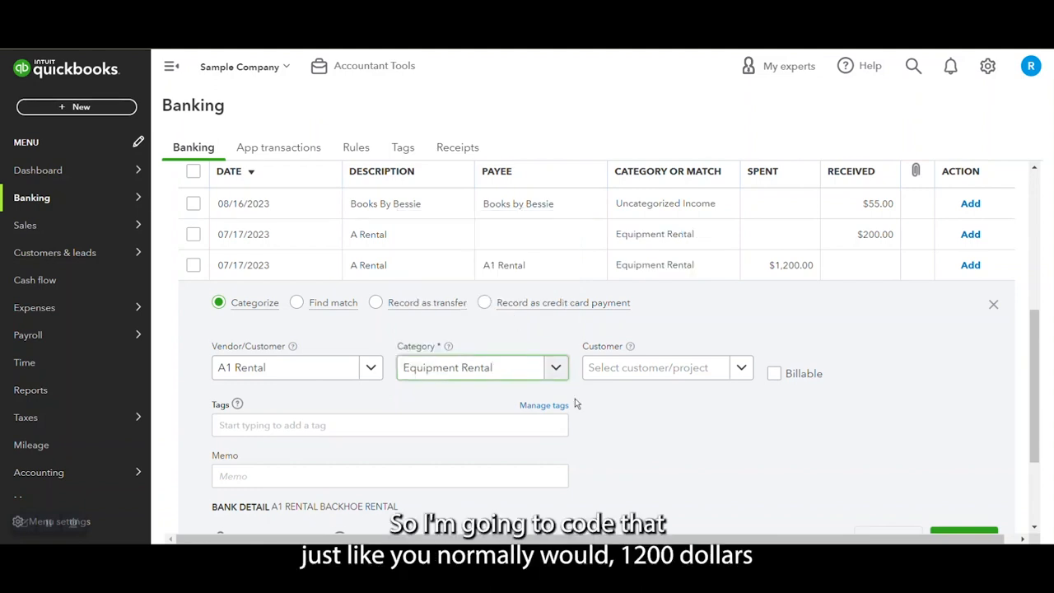
scroll(574, 403, "down", 1)
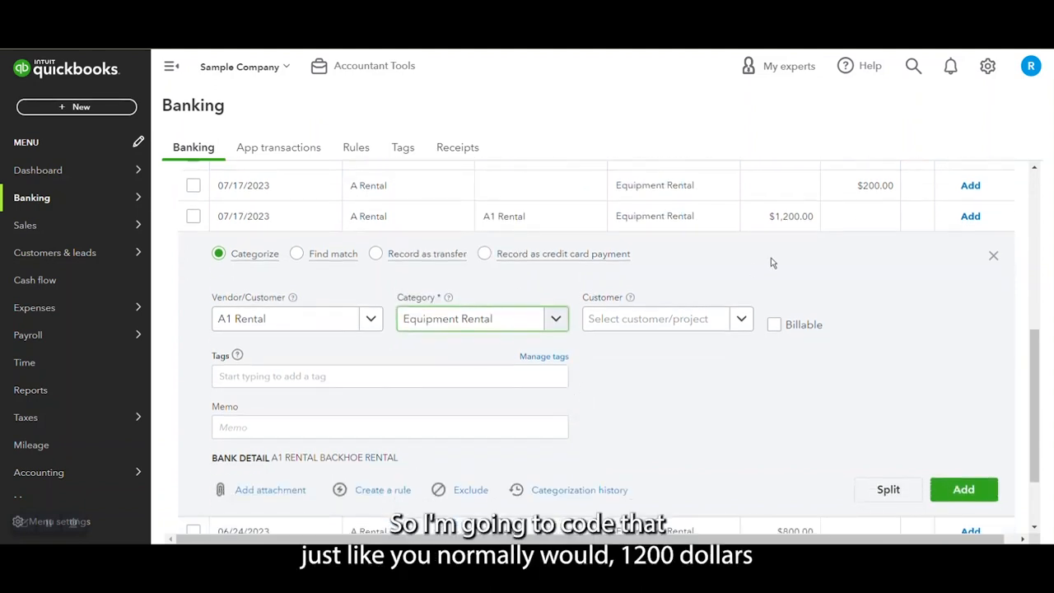
left_click(972, 496)
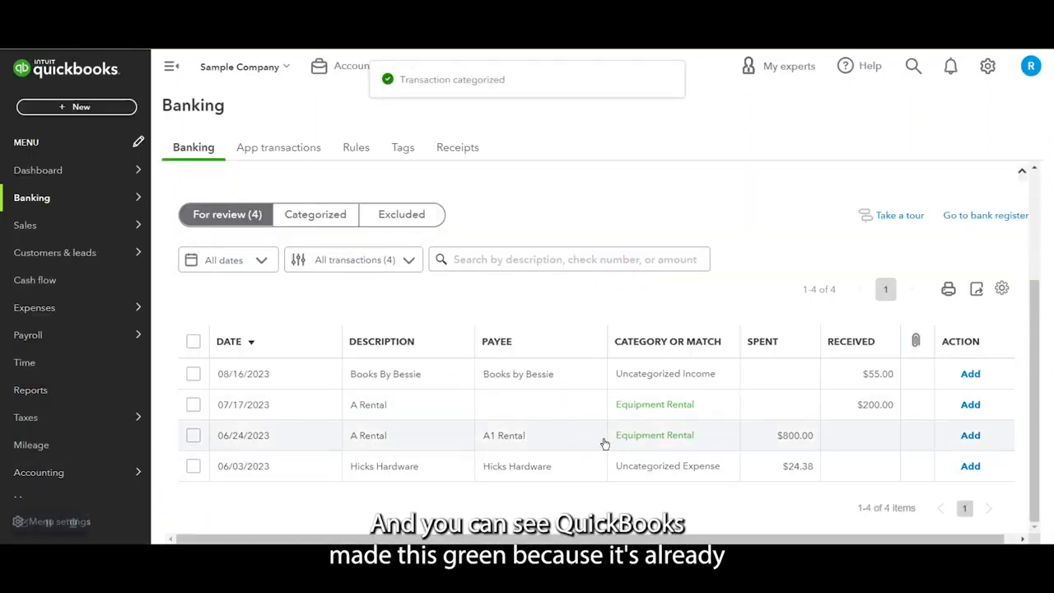
Add the $800.00 A Rental transaction with its suggested vendor and category, dismissing the offer to reuse the category for all expenses.
left_click(655, 442)
scroll(664, 442, "down", 2)
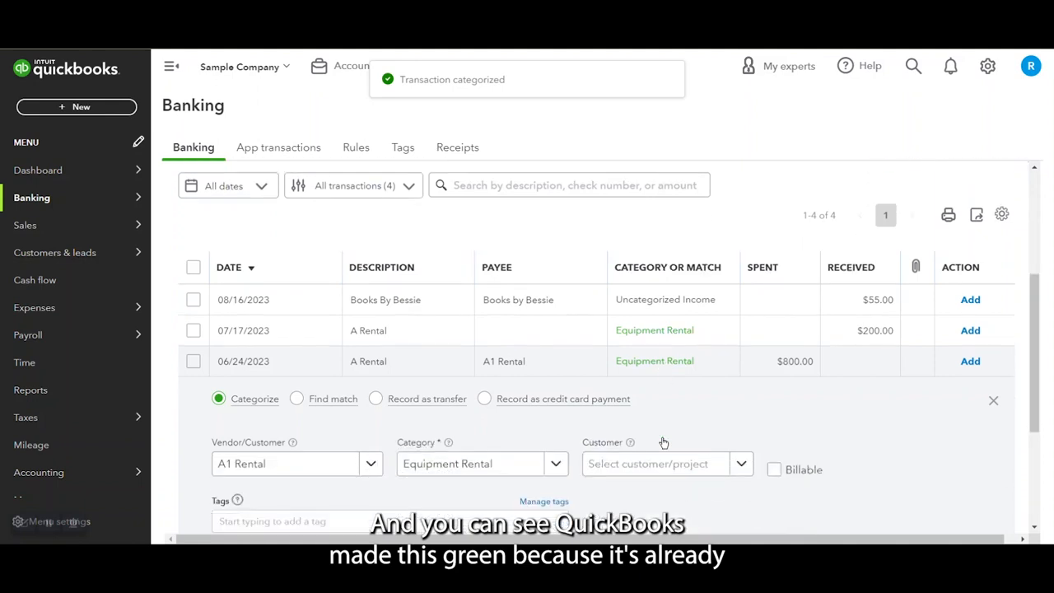
scroll(757, 301, "down", 2)
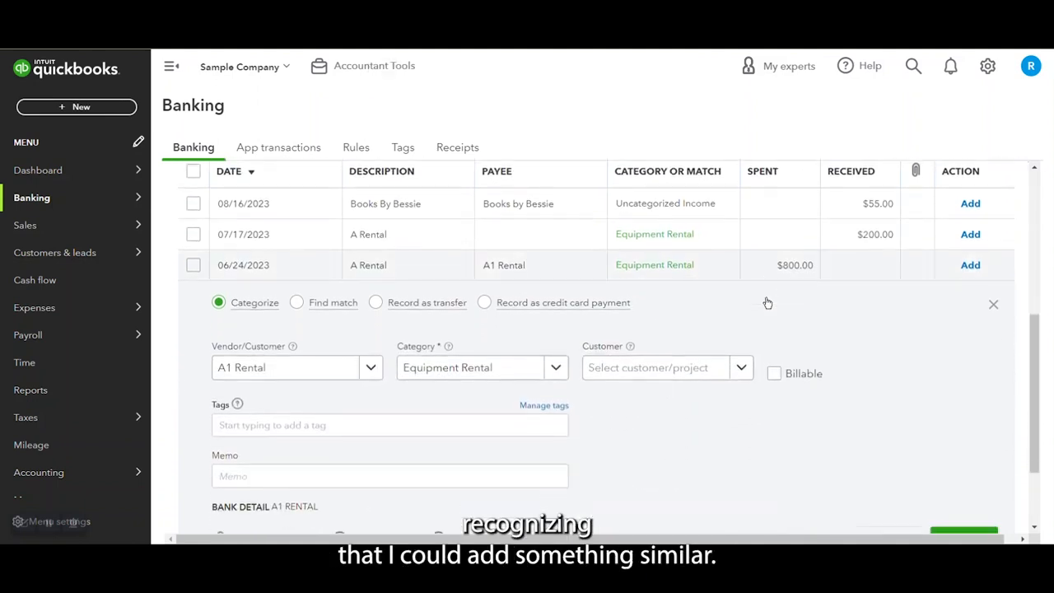
scroll(718, 316, "up", 1)
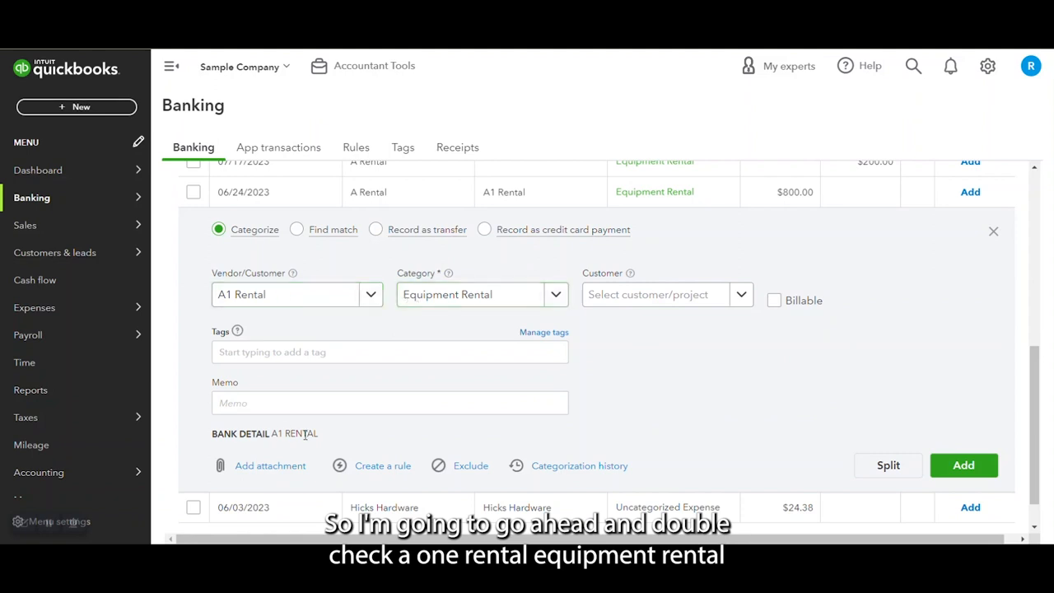
left_click(955, 466)
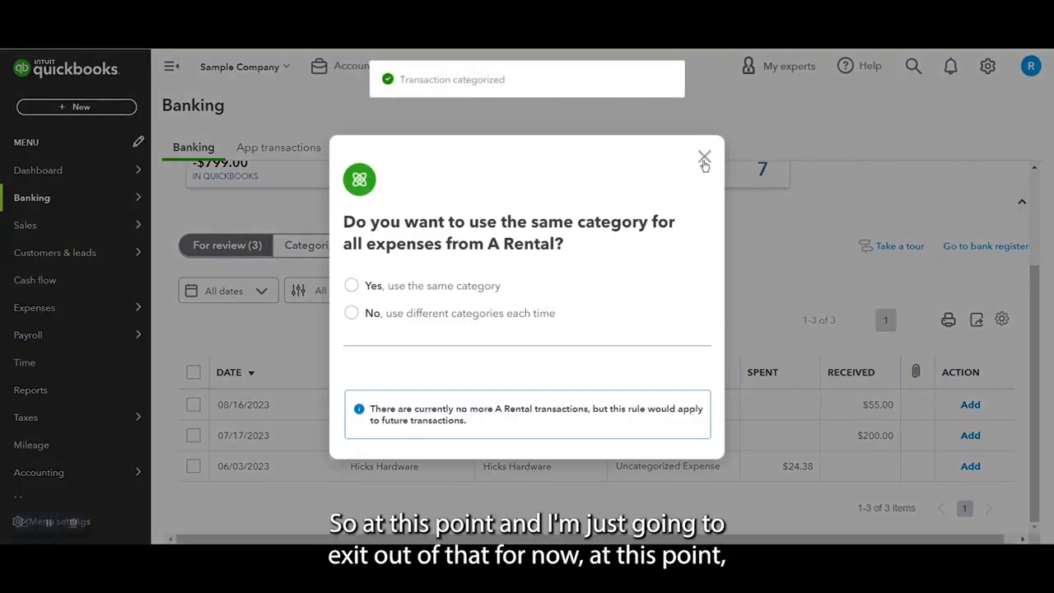
left_click(704, 159)
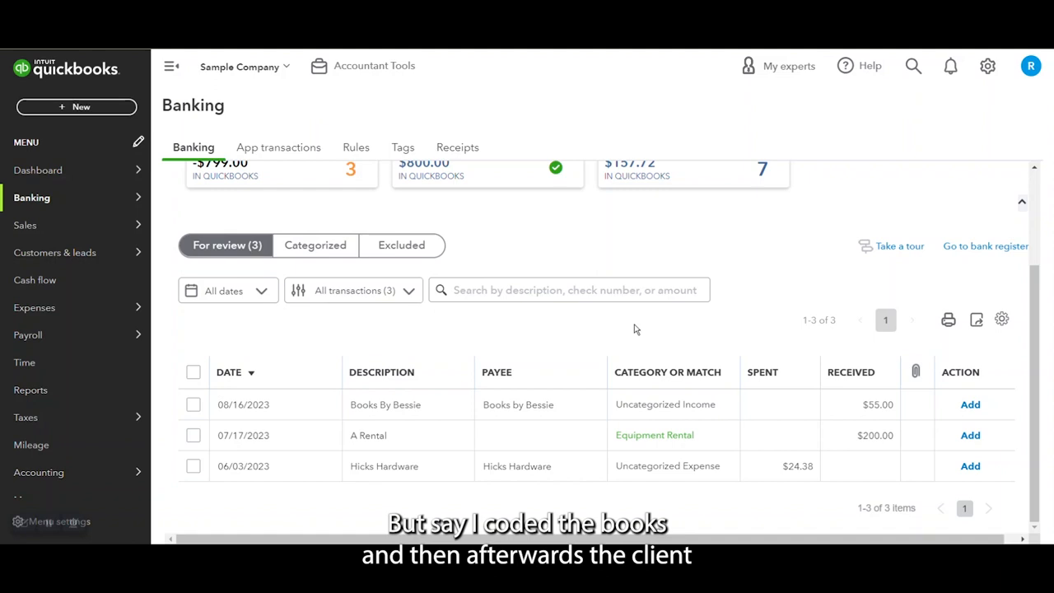
Create a new expense from the Checking account with A1 Rental as payee, keeping the prefilled $800 Equipment Rental line.
scroll(619, 289, "up", 2)
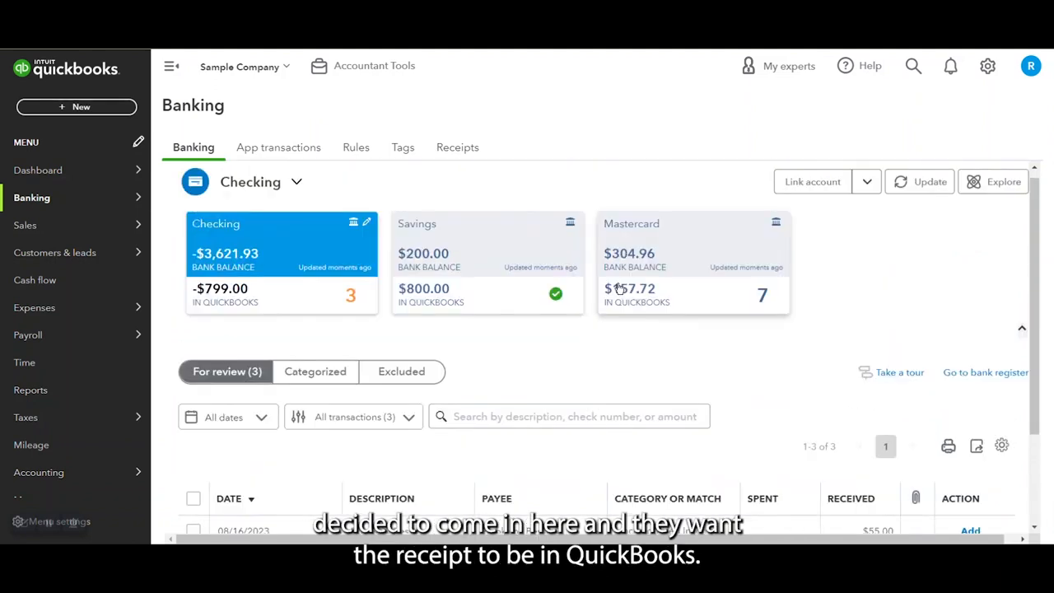
left_click(128, 116)
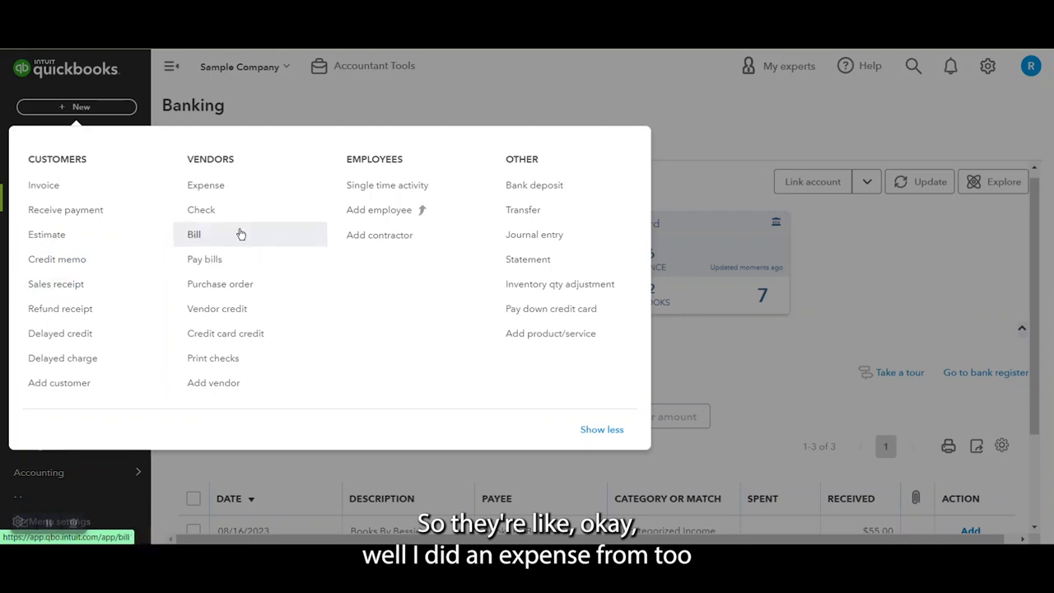
left_click(255, 184)
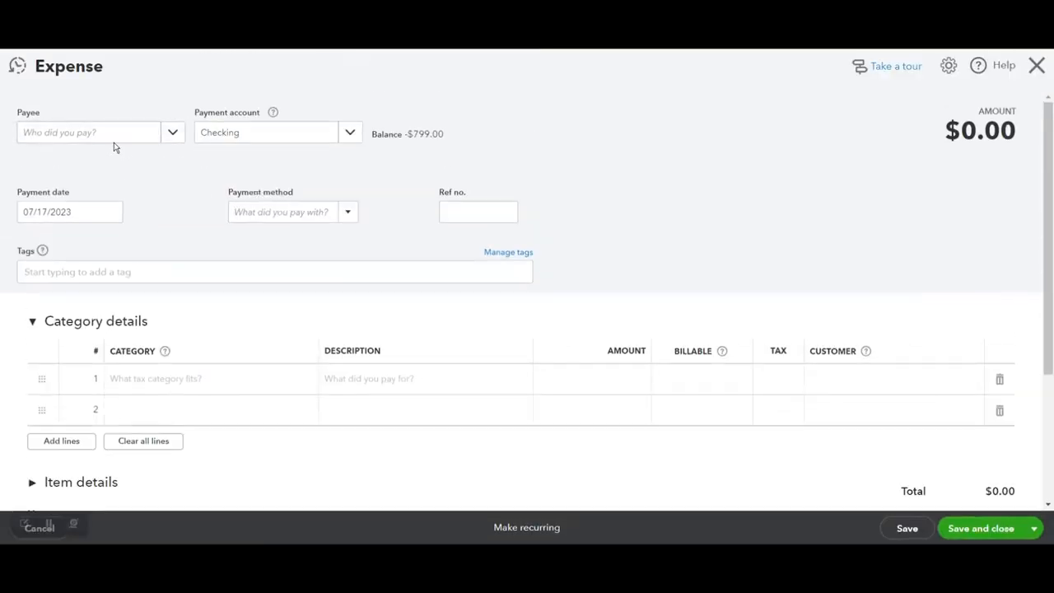
left_click(115, 144)
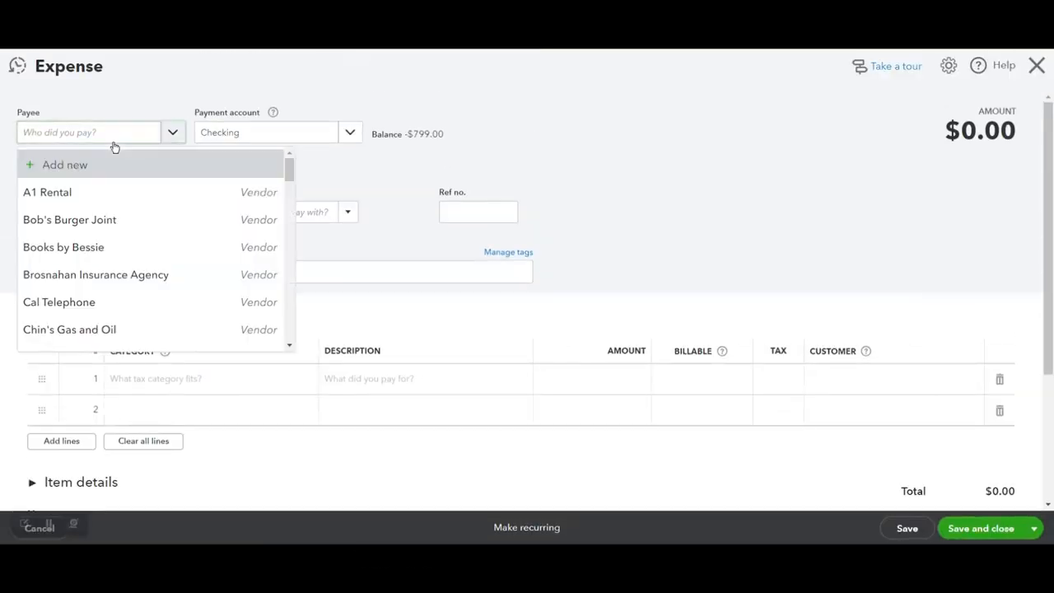
type("A1")
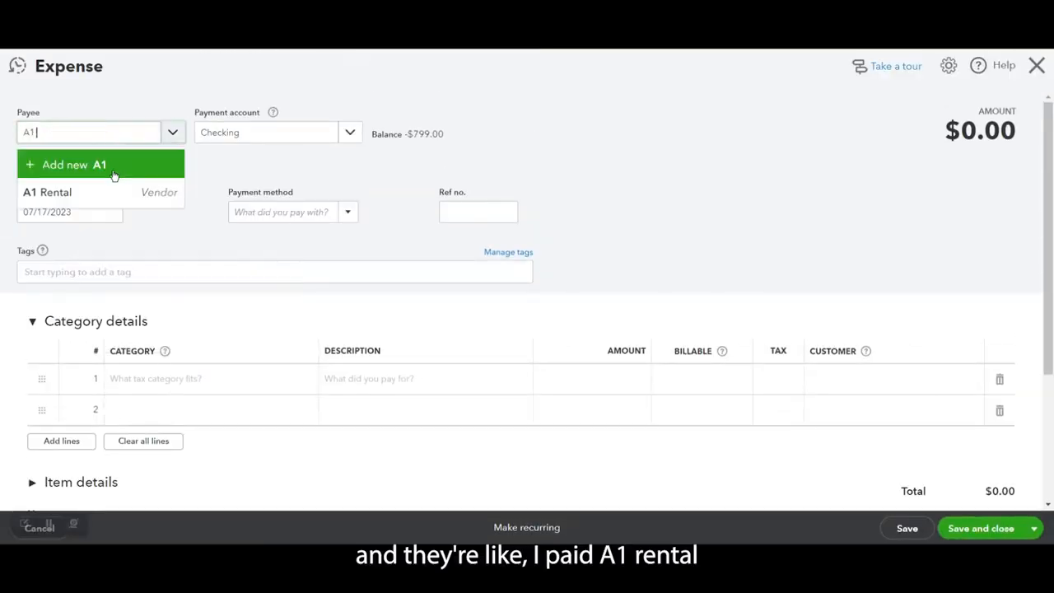
left_click(111, 192)
scroll(266, 247, "down", 2)
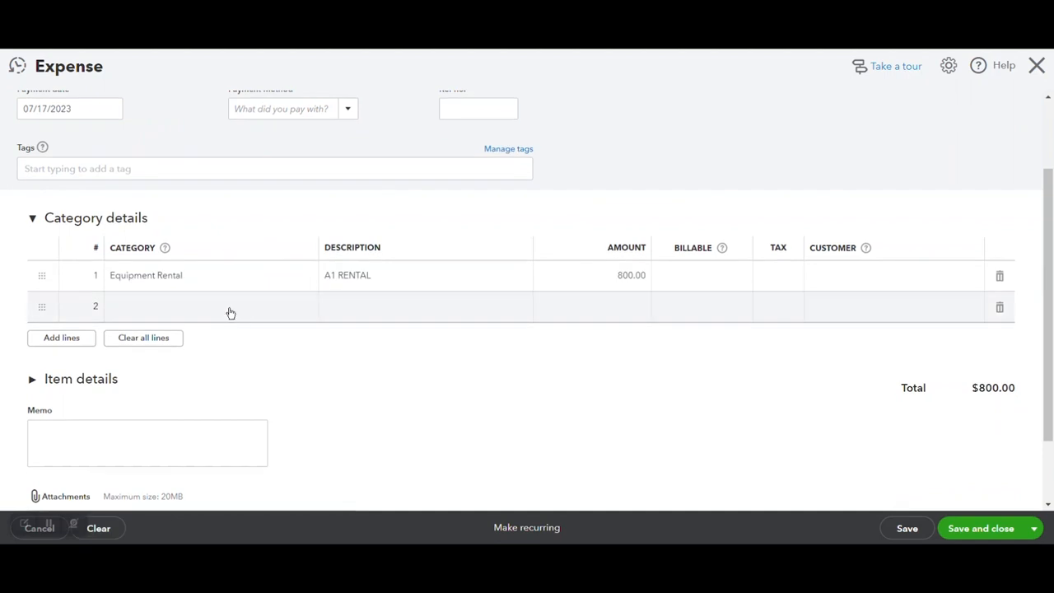
scroll(629, 283, "up", 3)
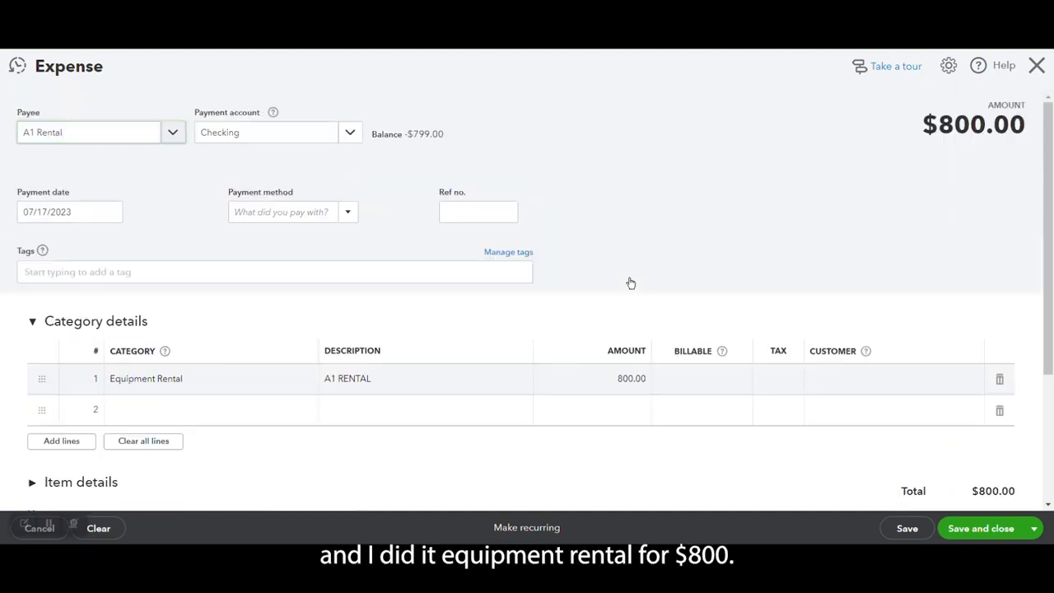
Attach the A1 Backhoe-$800 receipt image to the expense, then save and close it.
scroll(630, 282, "down", 5)
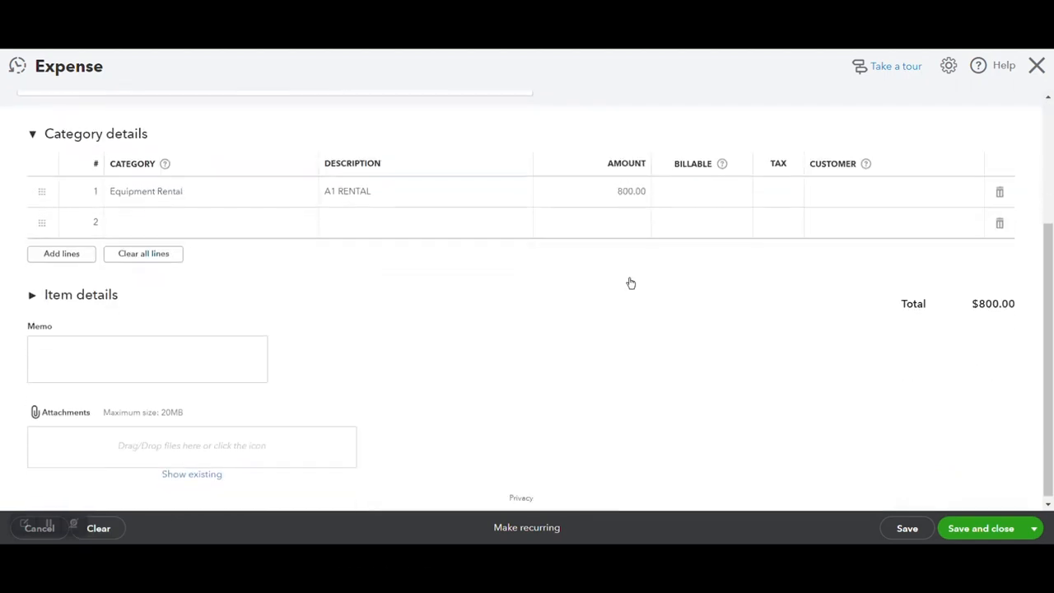
left_click(177, 452)
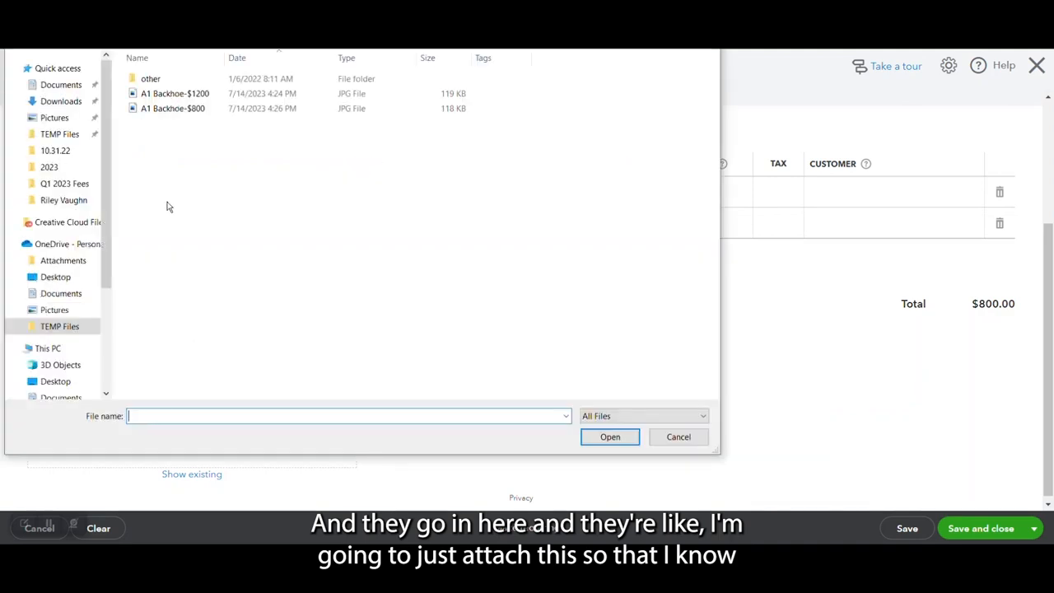
left_click(200, 109)
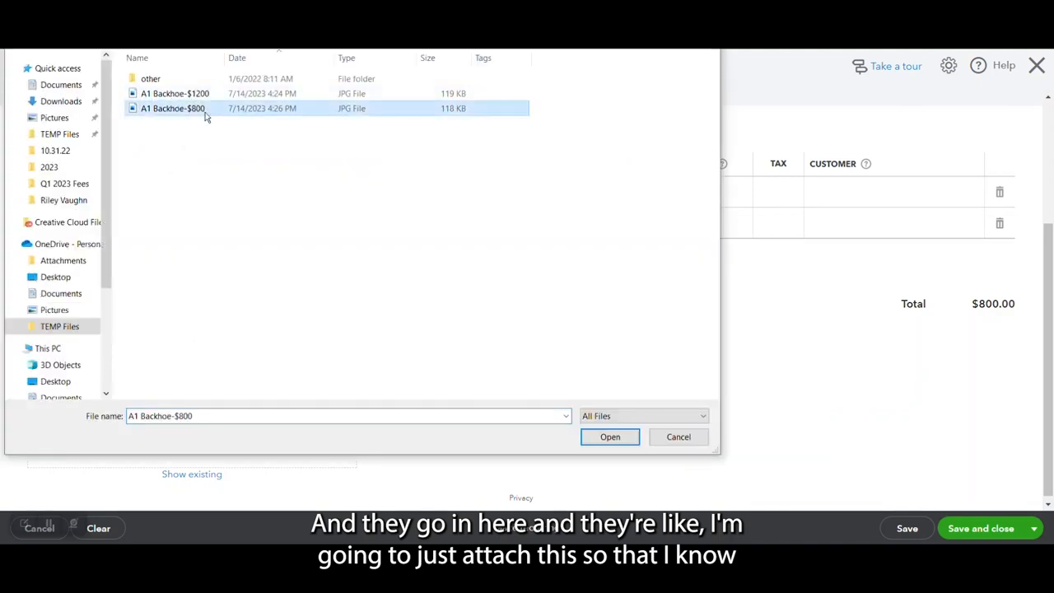
left_click(608, 437)
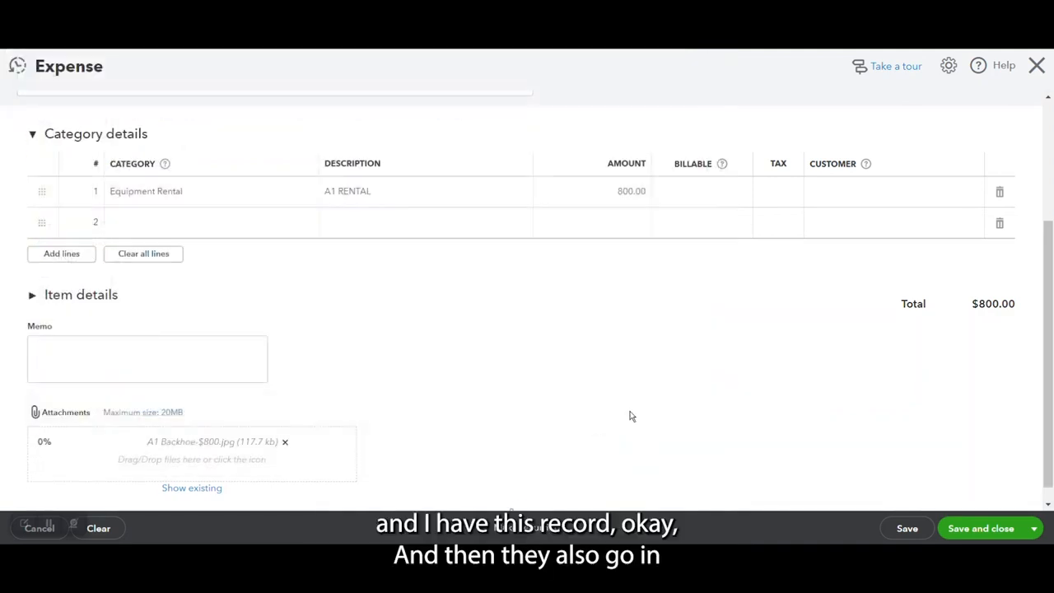
scroll(659, 392, "up", 3)
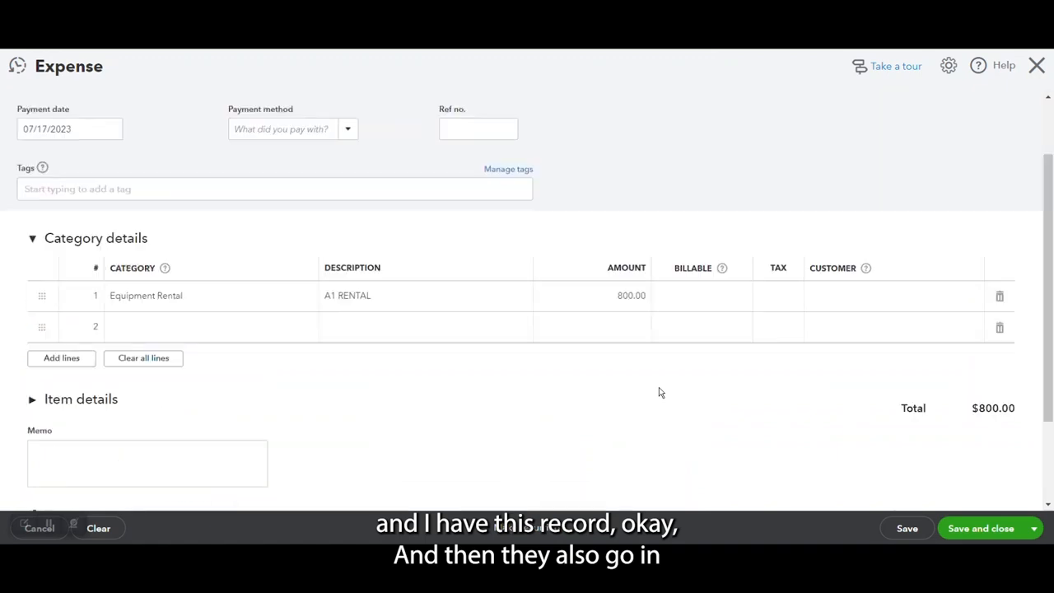
left_click(969, 529)
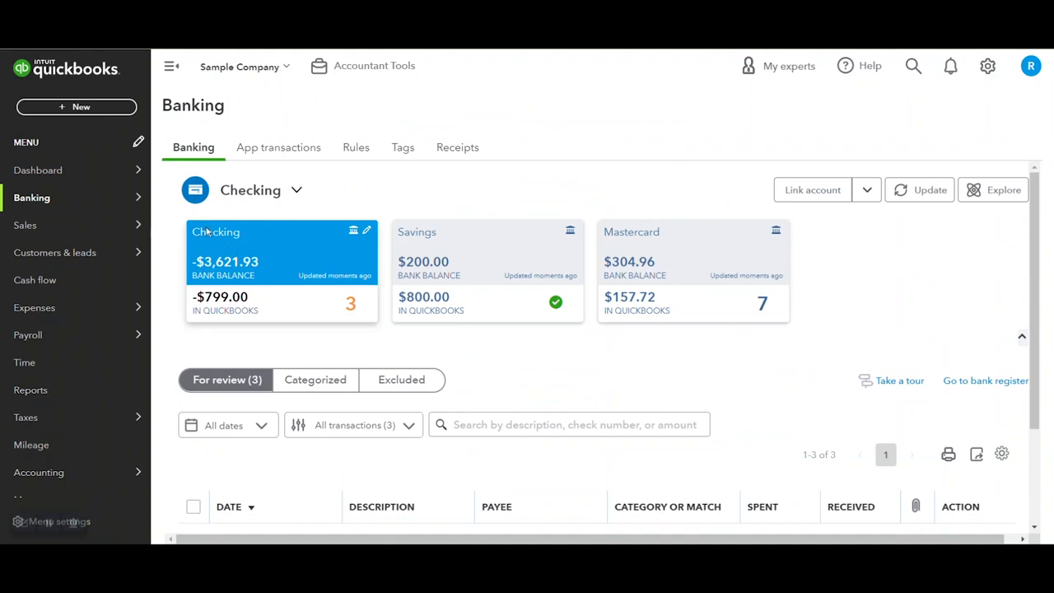
Create a new expense from the Checking account with A1 Rental as payee, prefilled with the values from that vendor's last expense.
left_click(77, 107)
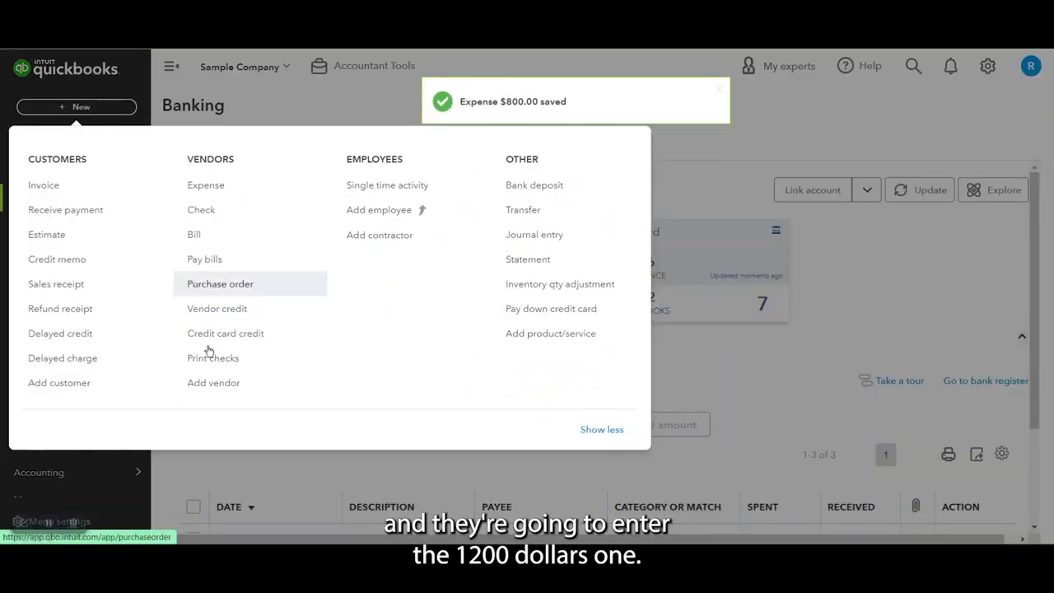
left_click(206, 195)
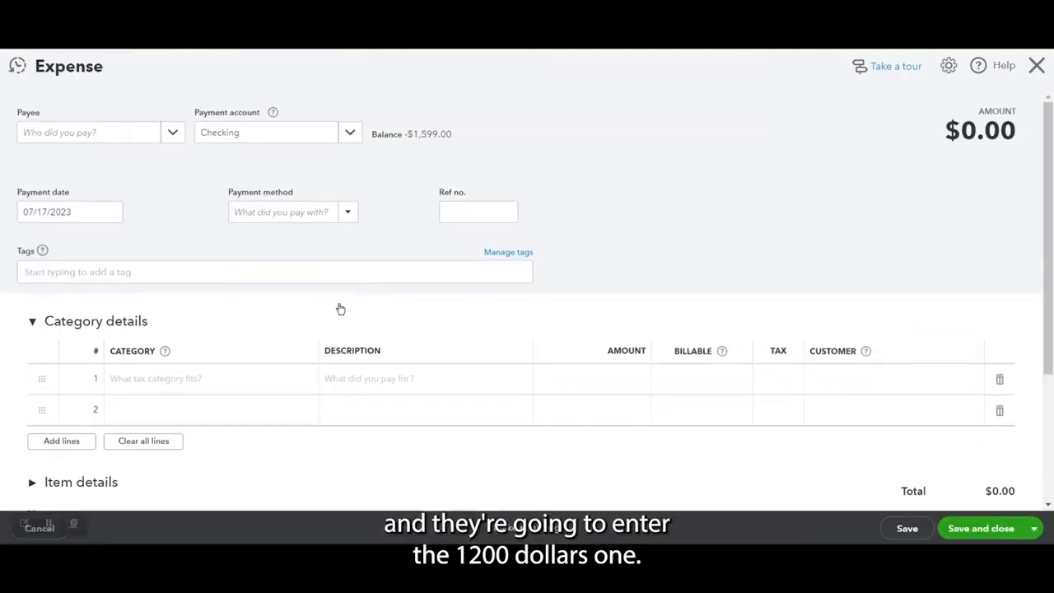
scroll(333, 307, "down", 1)
left_click(244, 322)
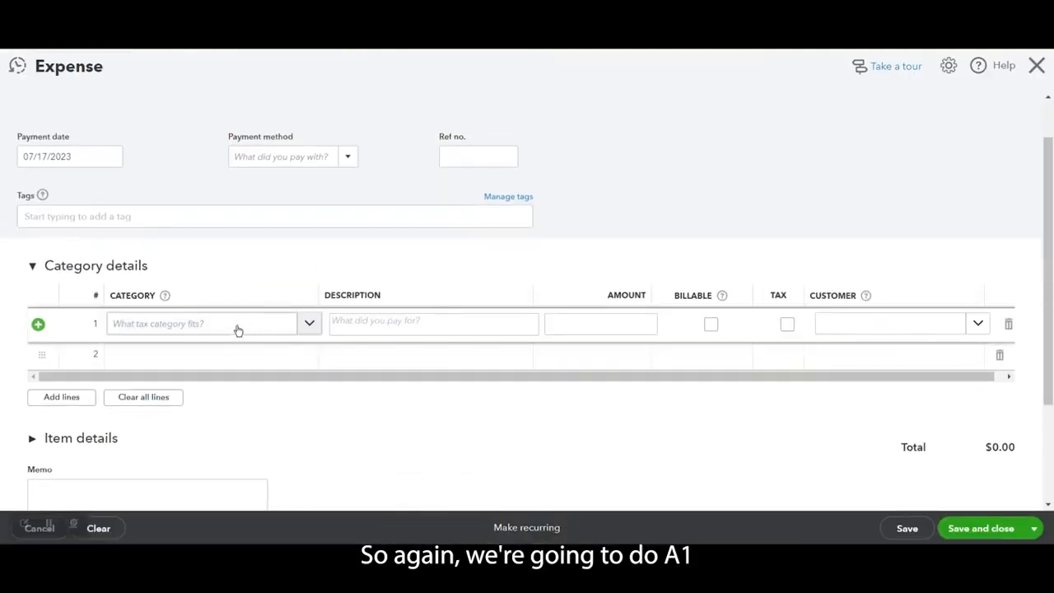
left_click(237, 326)
scroll(236, 325, "up", 1)
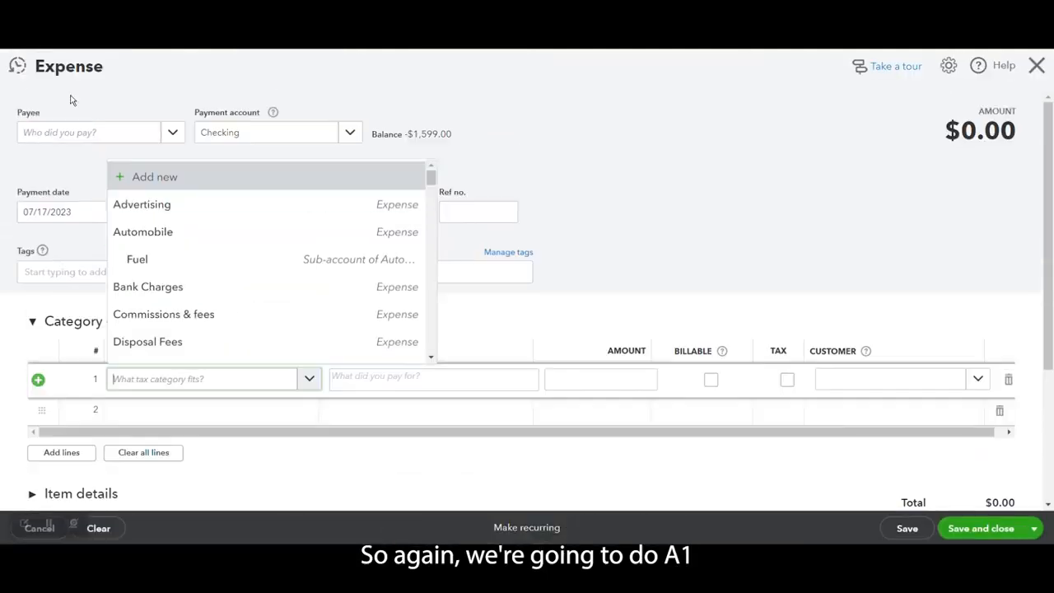
left_click(54, 133)
type("a1")
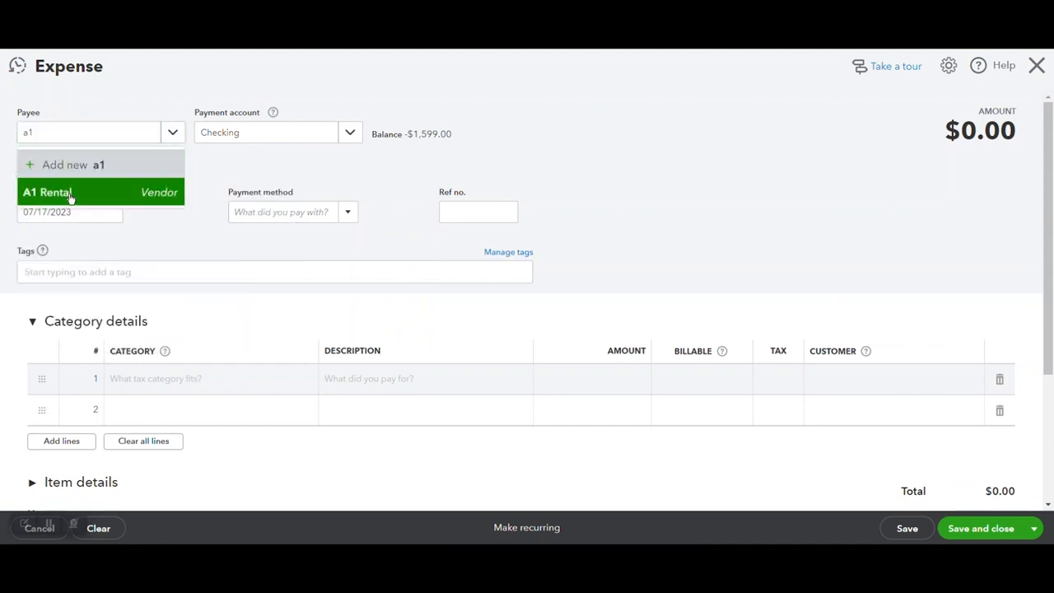
left_click(70, 196)
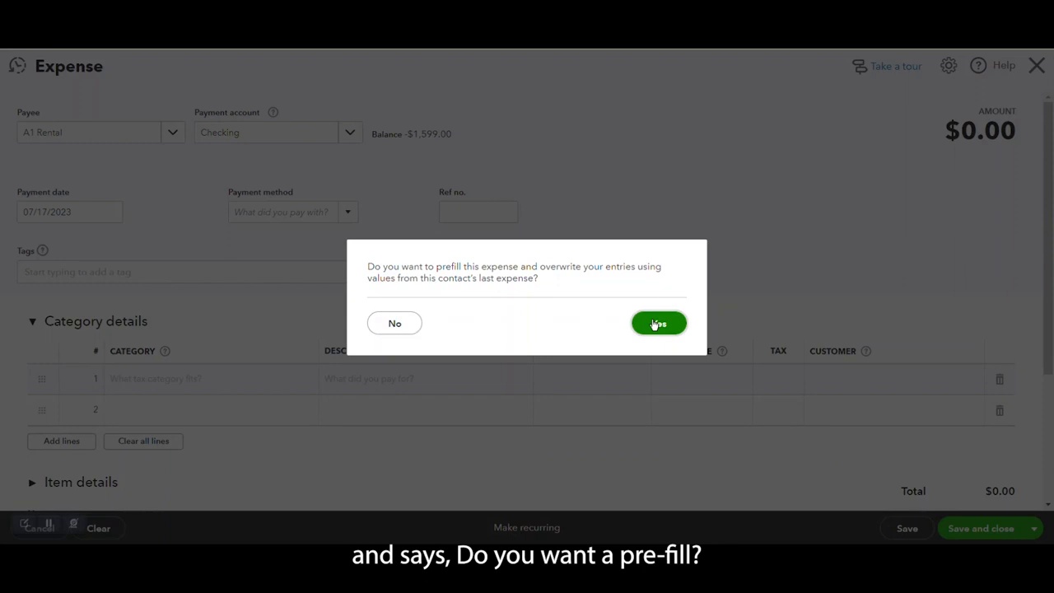
left_click(659, 322)
Set the amount of the expense's Equipment Rental line to 1,200.00.
scroll(653, 325, "down", 1)
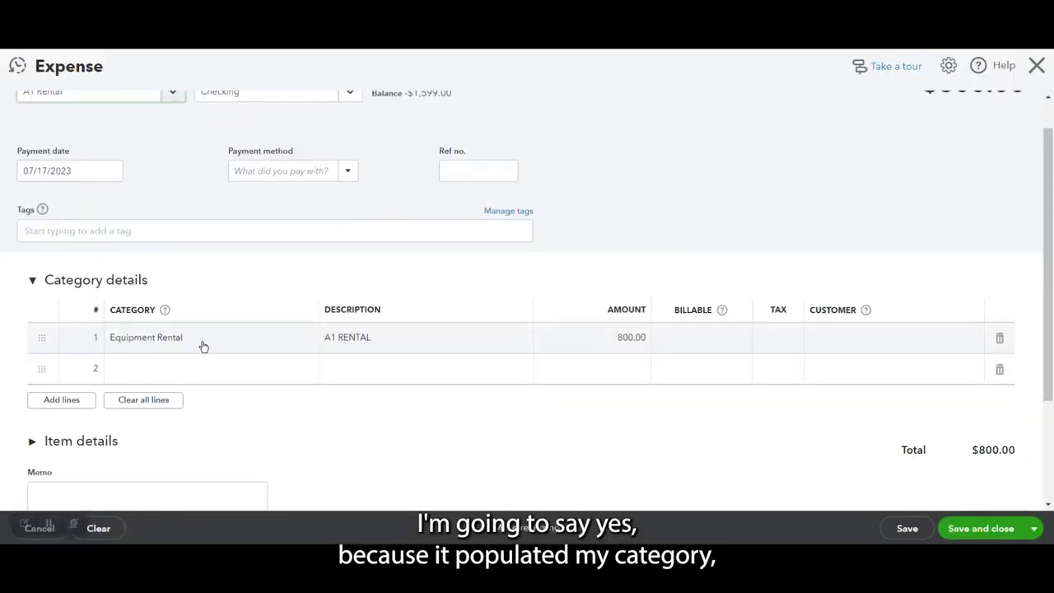
left_click(610, 338)
type("1200")
key("Tab")
Attach the A1 Backhoe-$1200 receipt image to the expense, then save and close it.
scroll(563, 360, "down", 4)
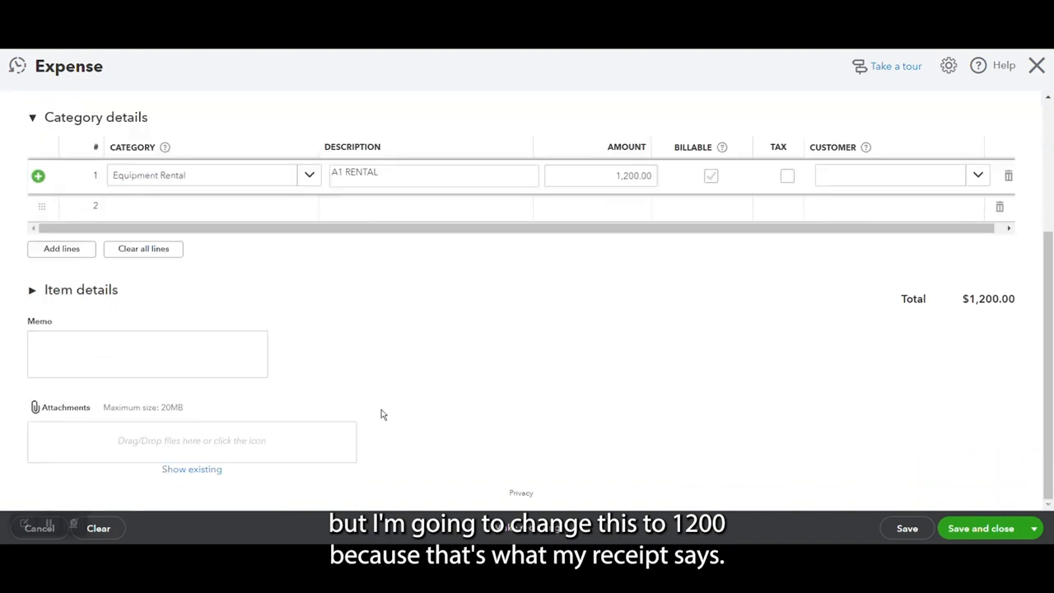
left_click(205, 433)
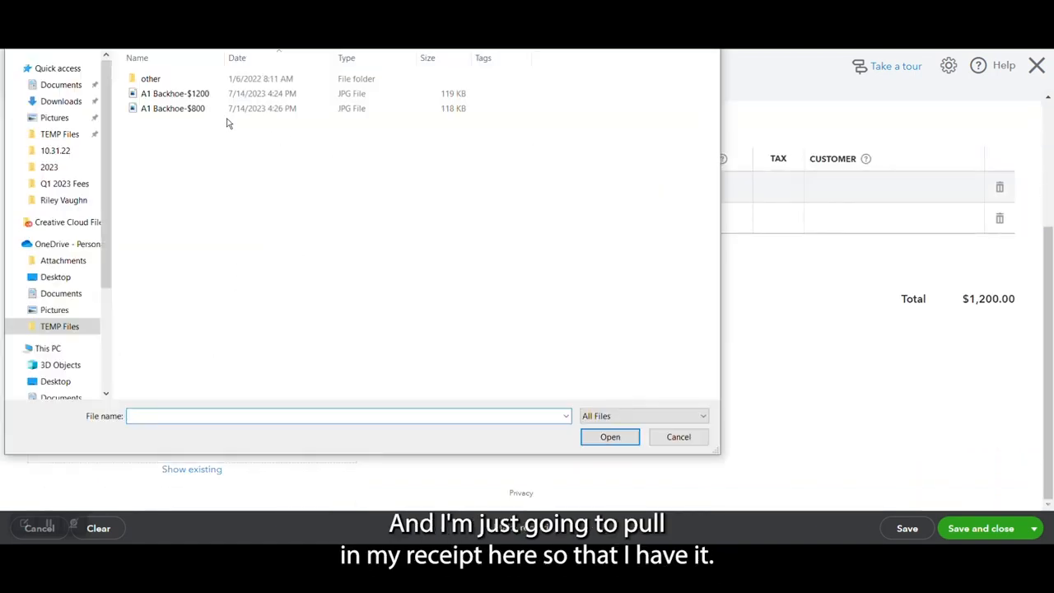
left_click(175, 93)
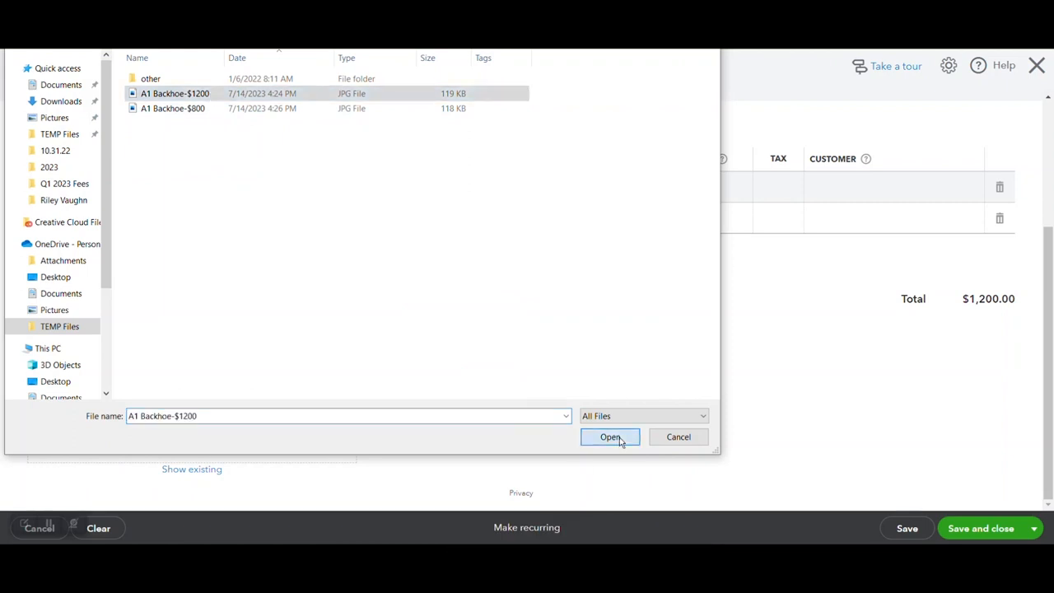
left_click(610, 438)
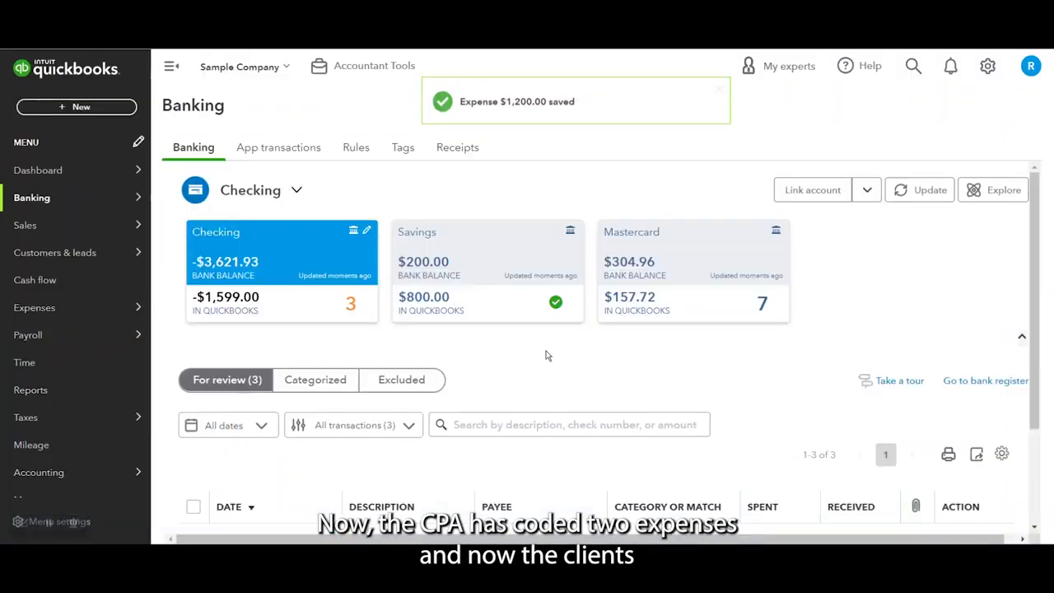
Examine the Checking bank register, comparing its ending balance with the bank balance and looking for duplicate A1 Rental expenses.
scroll(633, 298, "down", 2)
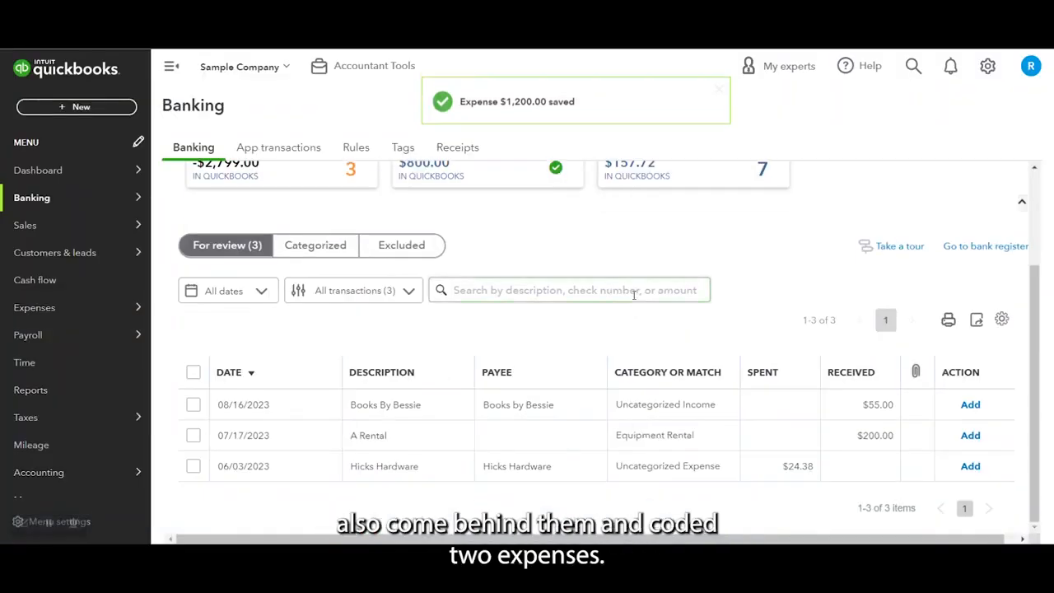
left_click(973, 248)
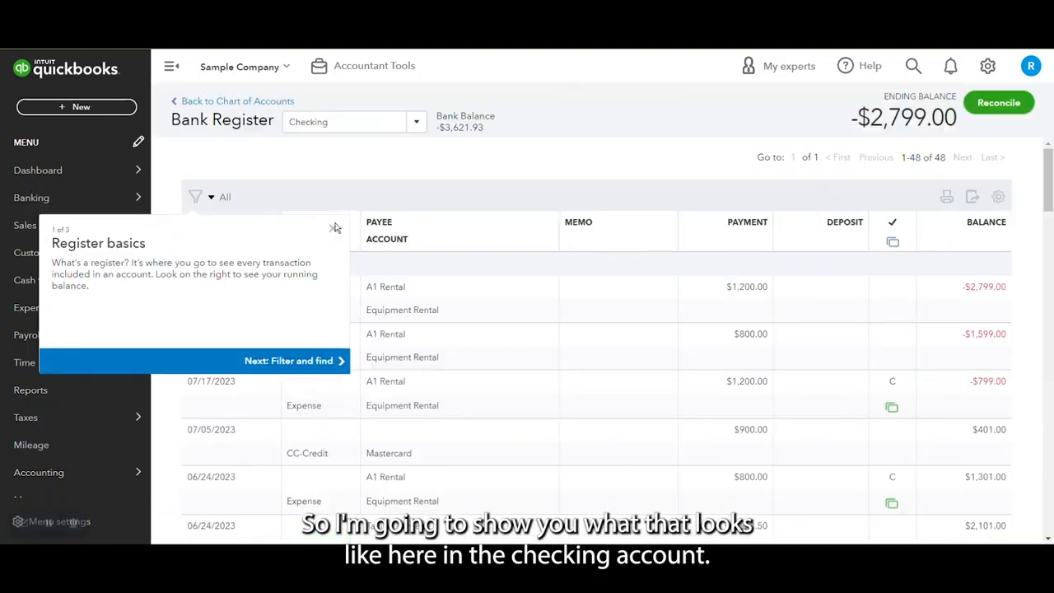
left_click(331, 230)
scroll(886, 262, "down", 1)
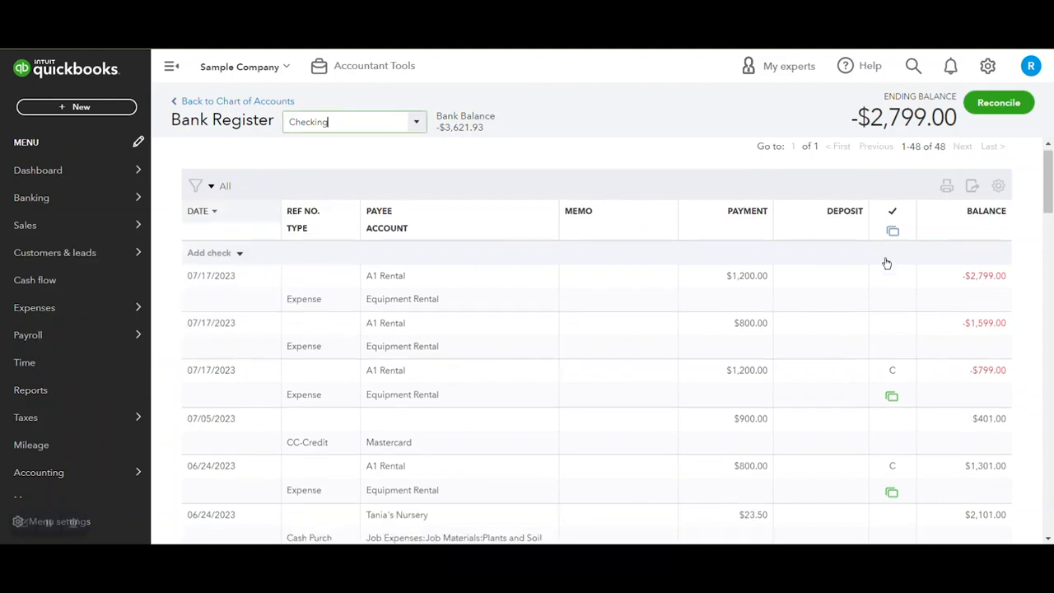
scroll(888, 247, "up", 1)
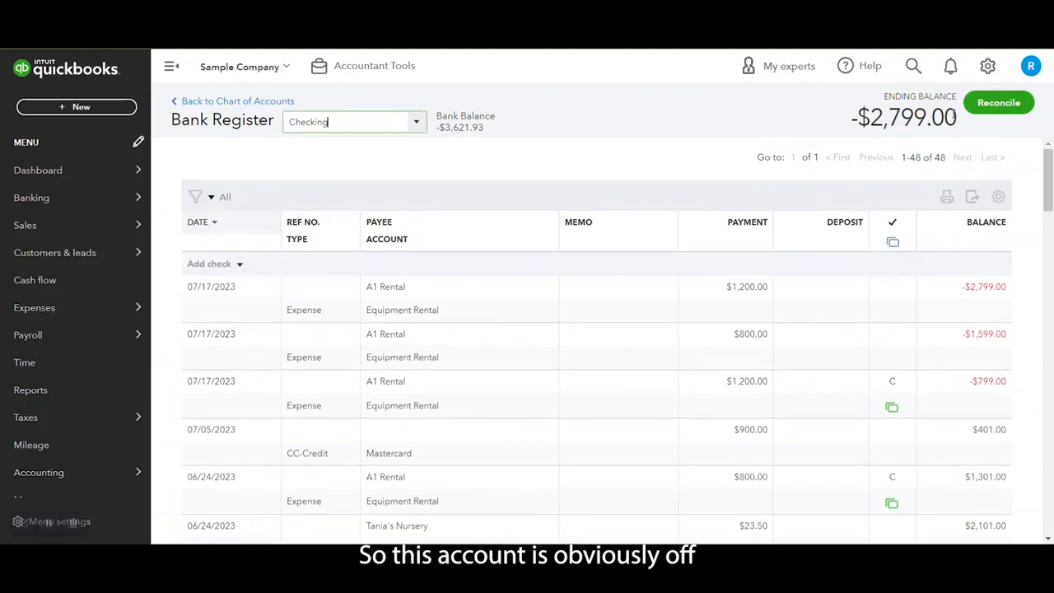
left_click_drag(956, 117, 870, 117)
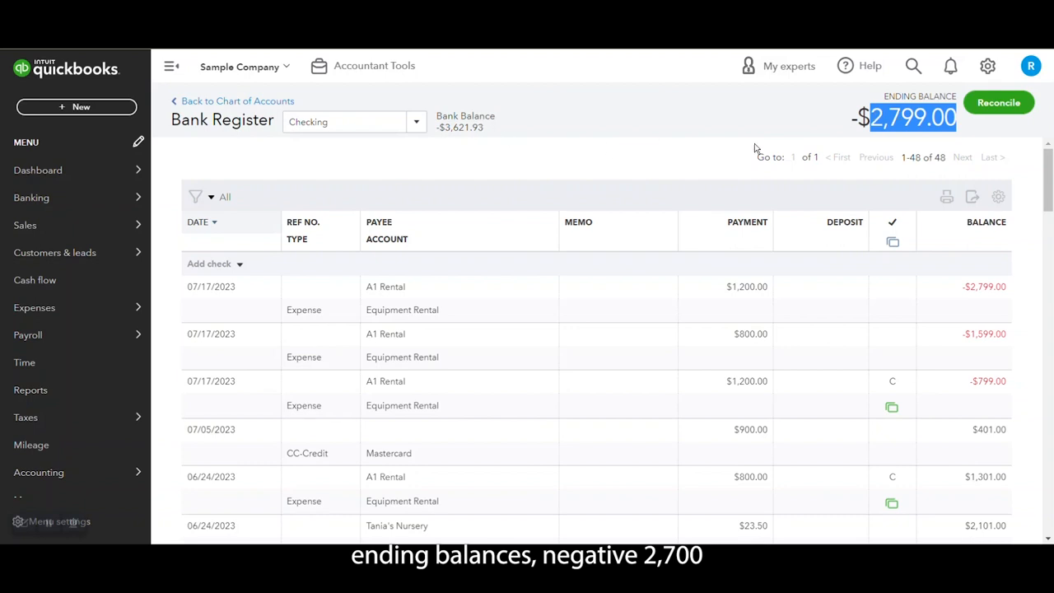
left_click_drag(485, 129, 446, 130)
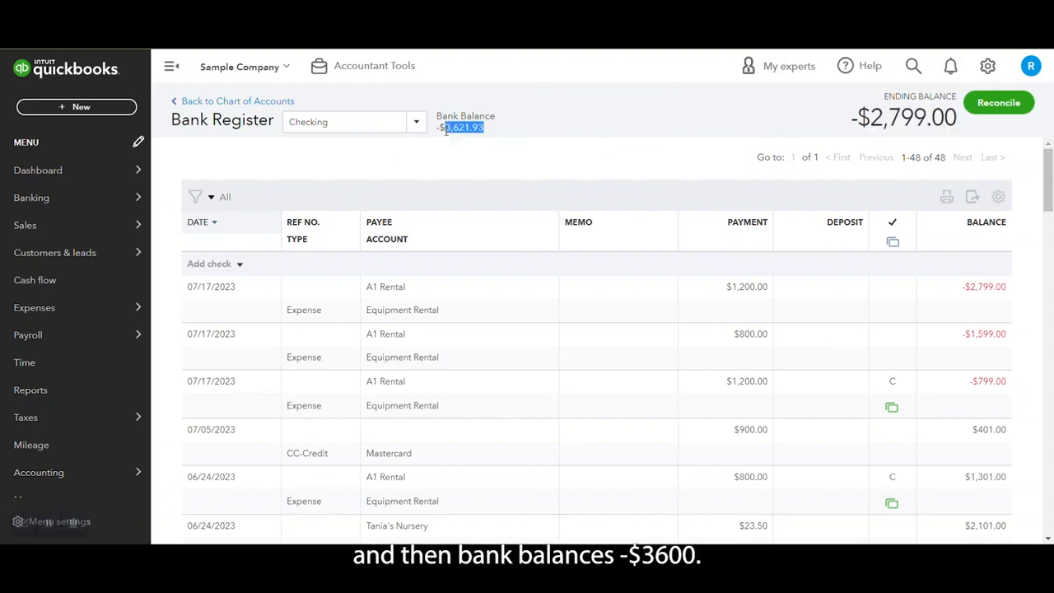
scroll(494, 184, "down", 2)
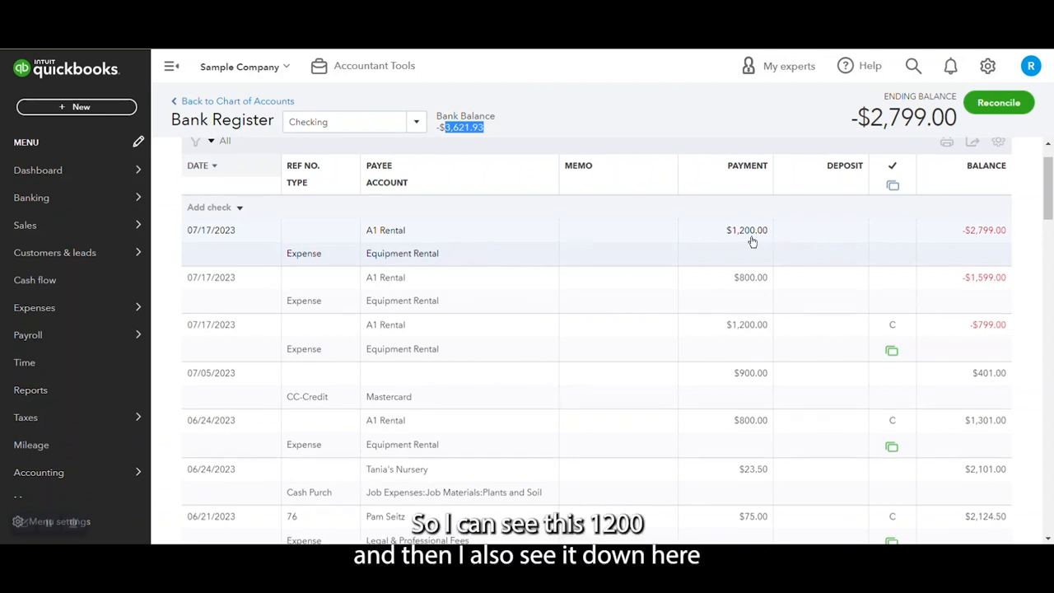
scroll(752, 241, "up", 1)
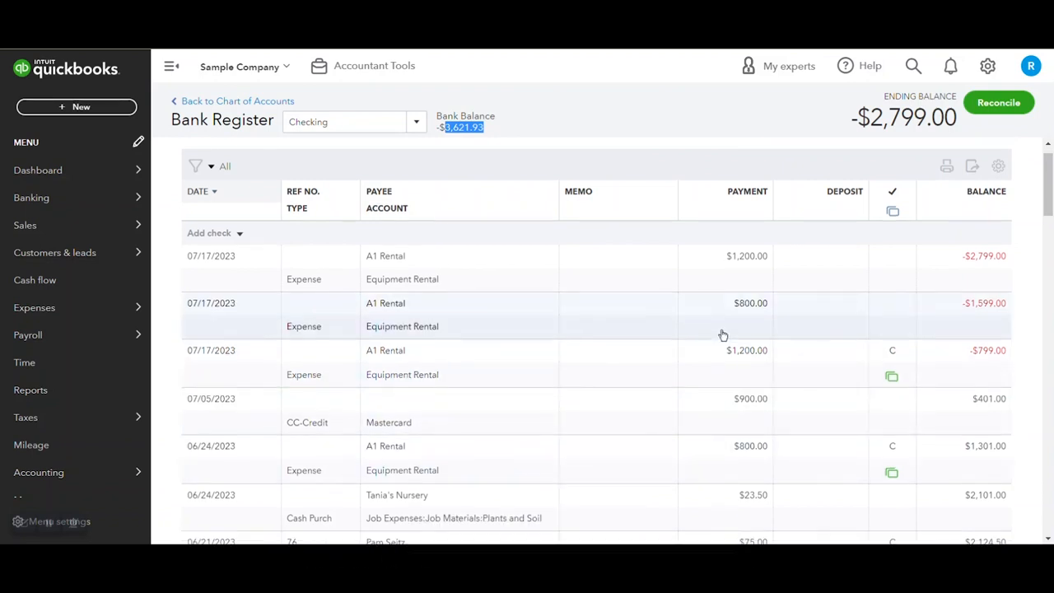
Filter the Checking register for transactions of 1200.00.
scroll(708, 333, "up", 1)
left_click(197, 197)
type("1200.00")
key("Return")
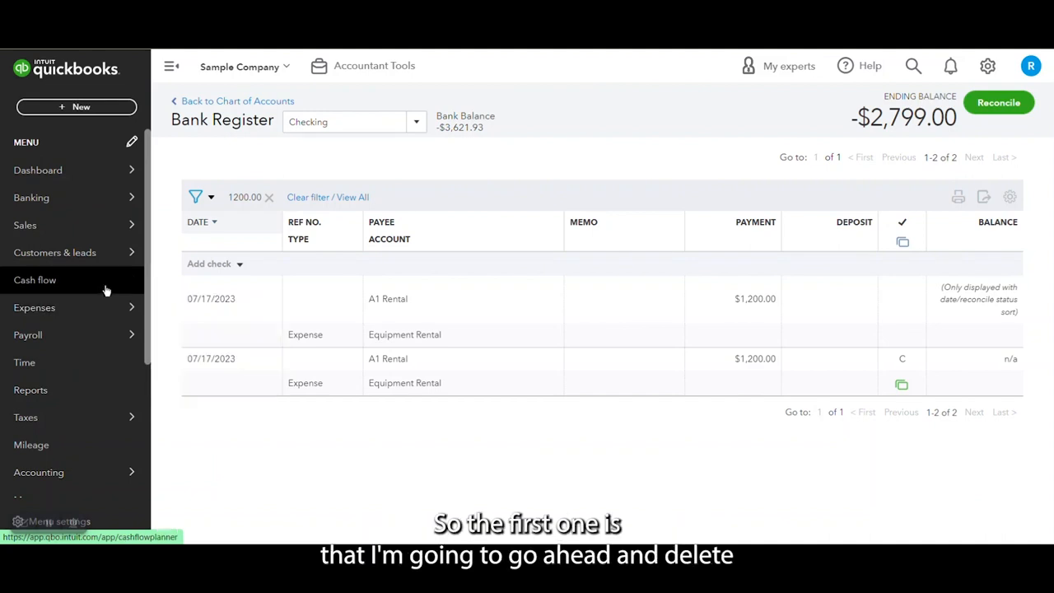
Delete the cleared, bank-downloaded $1,200.00 A1 Rental expense dated 07/17/2023 from the register.
mouse_move(136, 306)
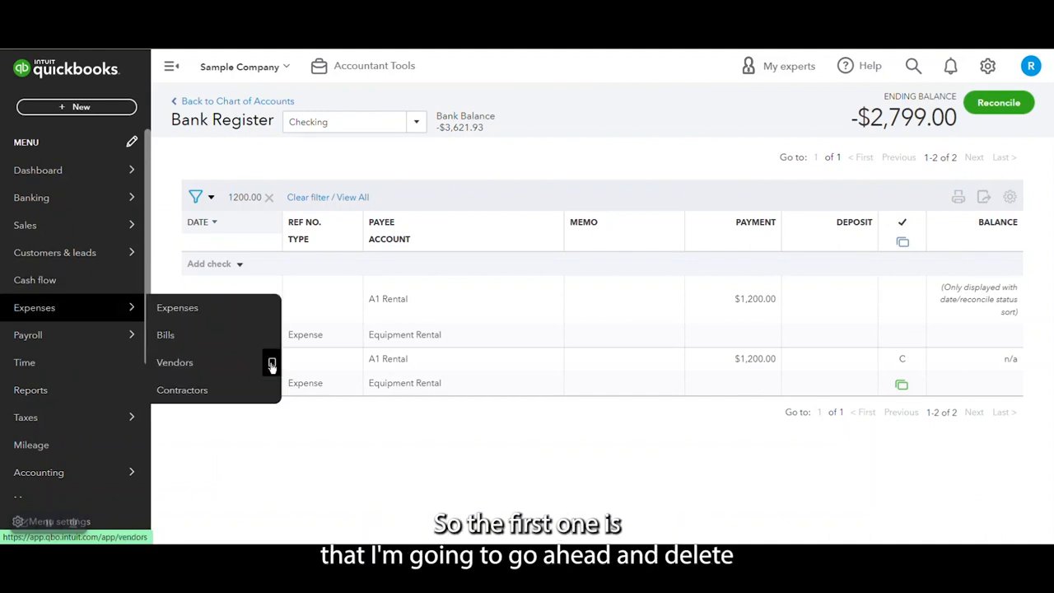
left_click(554, 377)
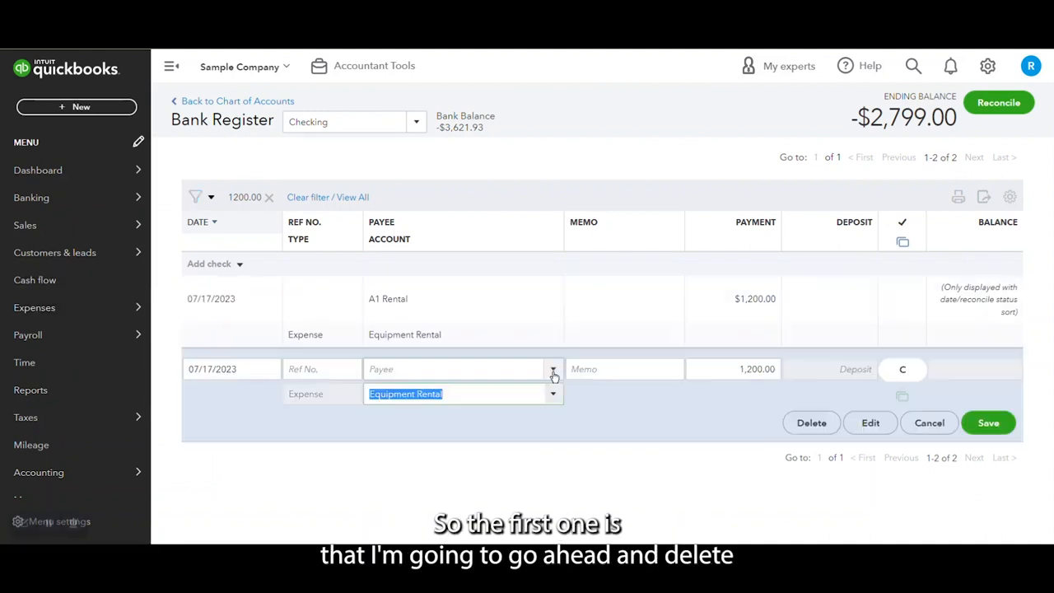
left_click(807, 424)
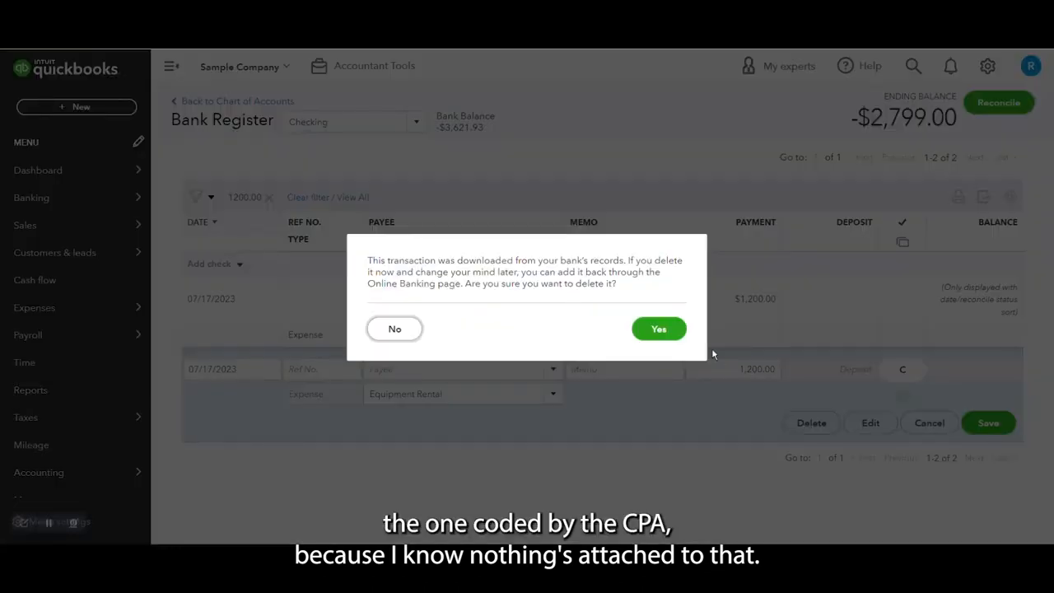
left_click(659, 329)
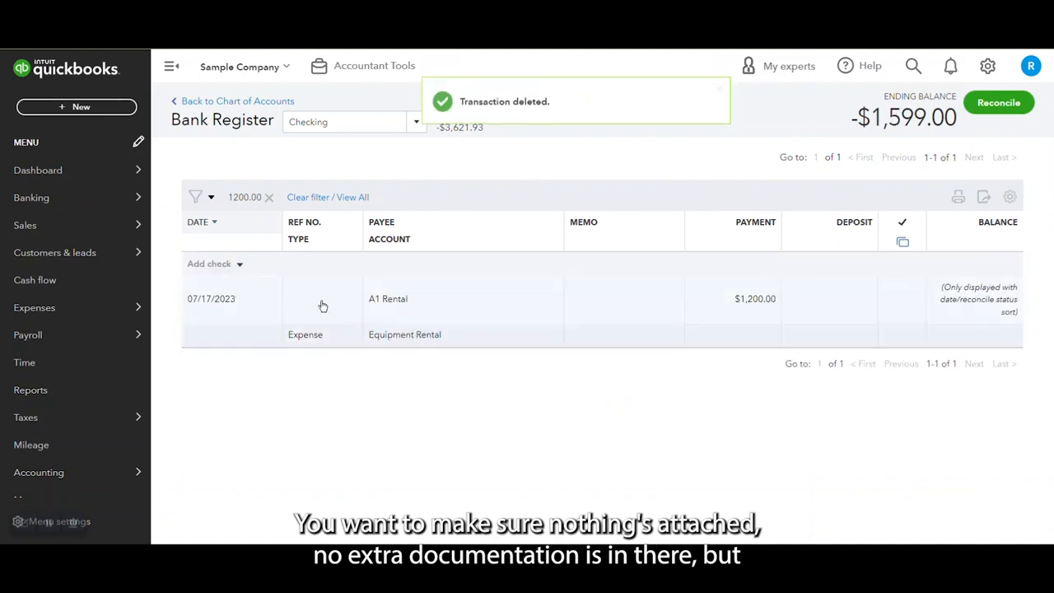
In the bank transactions for review, match the $1,200.00 A Rental transaction to the recorded 07/17/2023 A1 Rental expense.
left_click(136, 204)
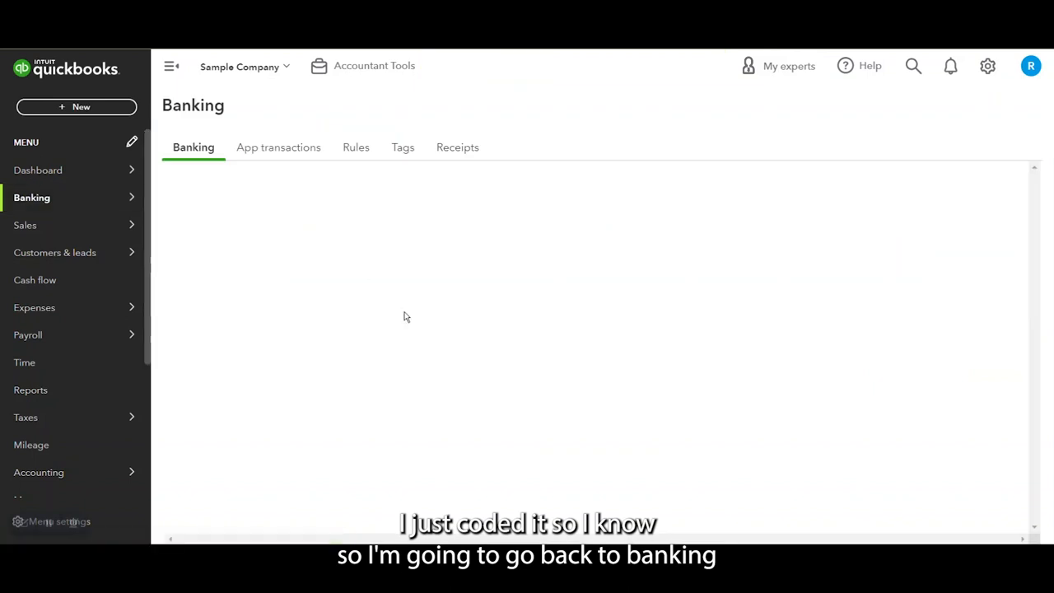
scroll(428, 317, "down", 3)
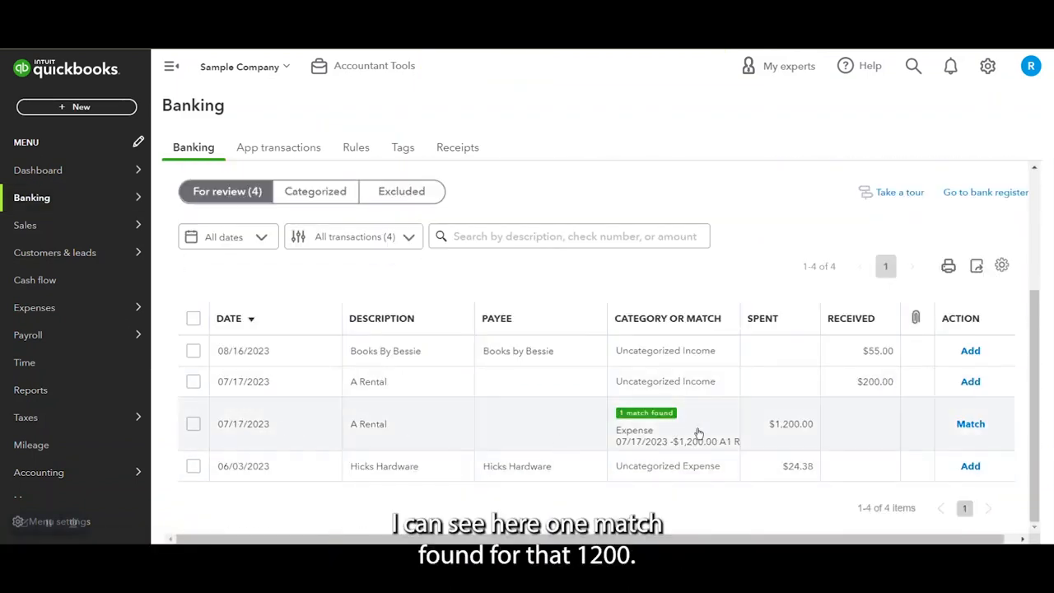
left_click(505, 437)
scroll(506, 439, "down", 2)
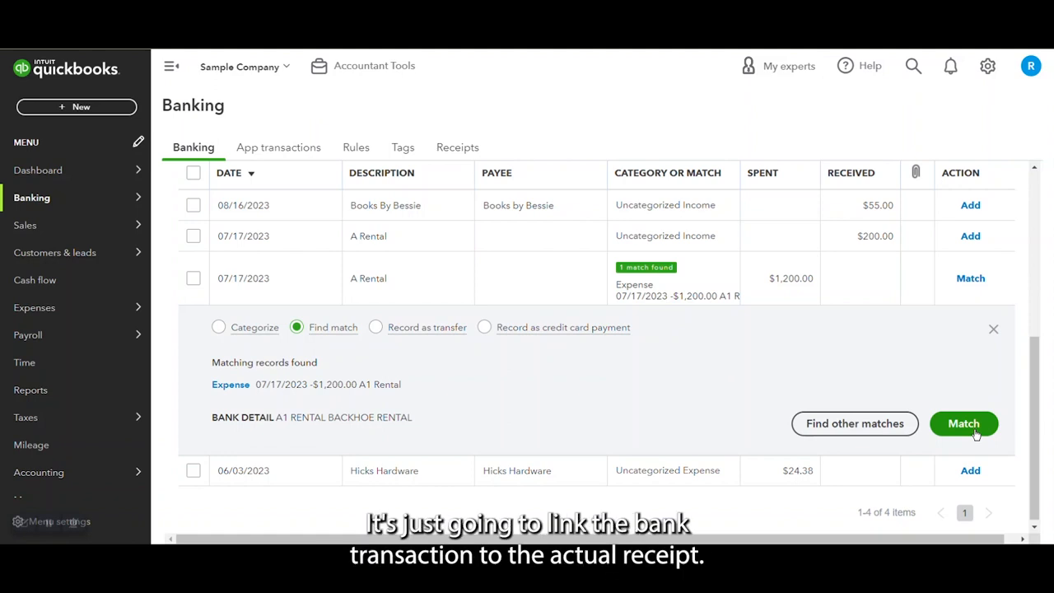
left_click(963, 423)
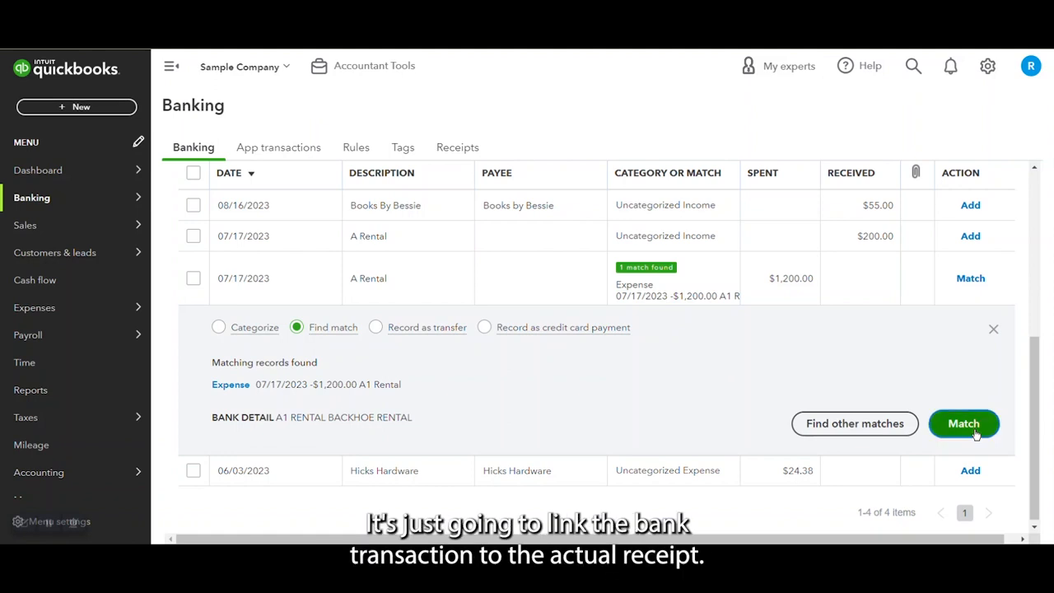
Reopen the Checking register and replace its 1200.00 filter with one for 800.00.
left_click(971, 247)
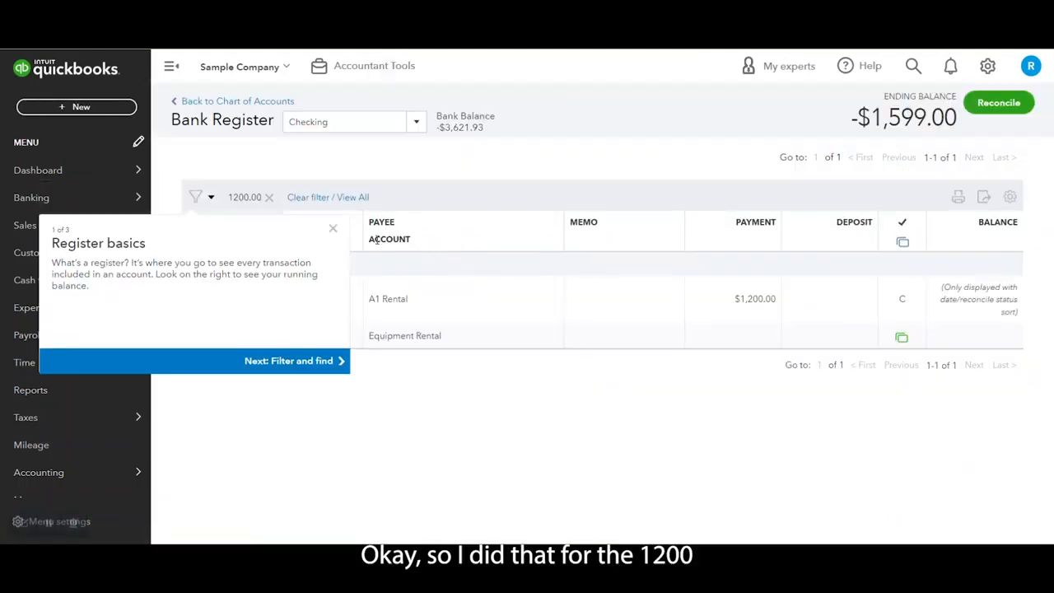
left_click(331, 231)
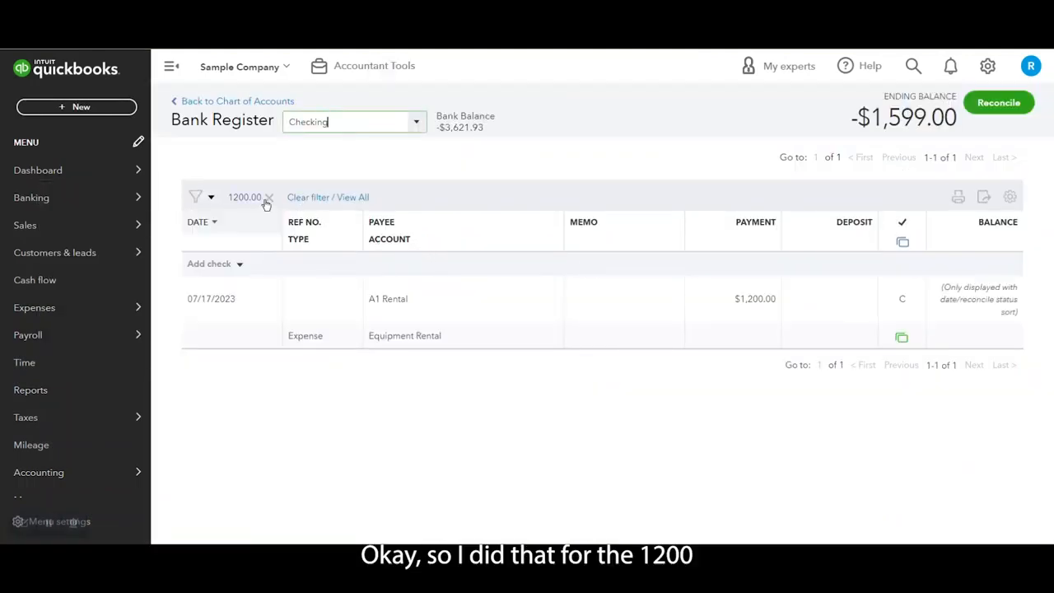
left_click(267, 198)
left_click(195, 197)
type("800.00")
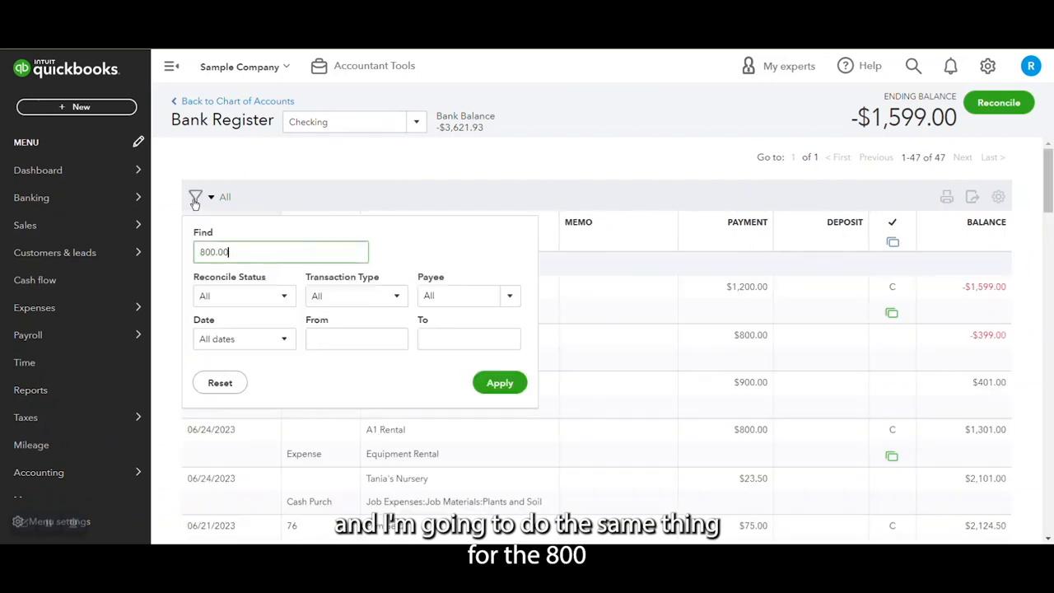
key("Return")
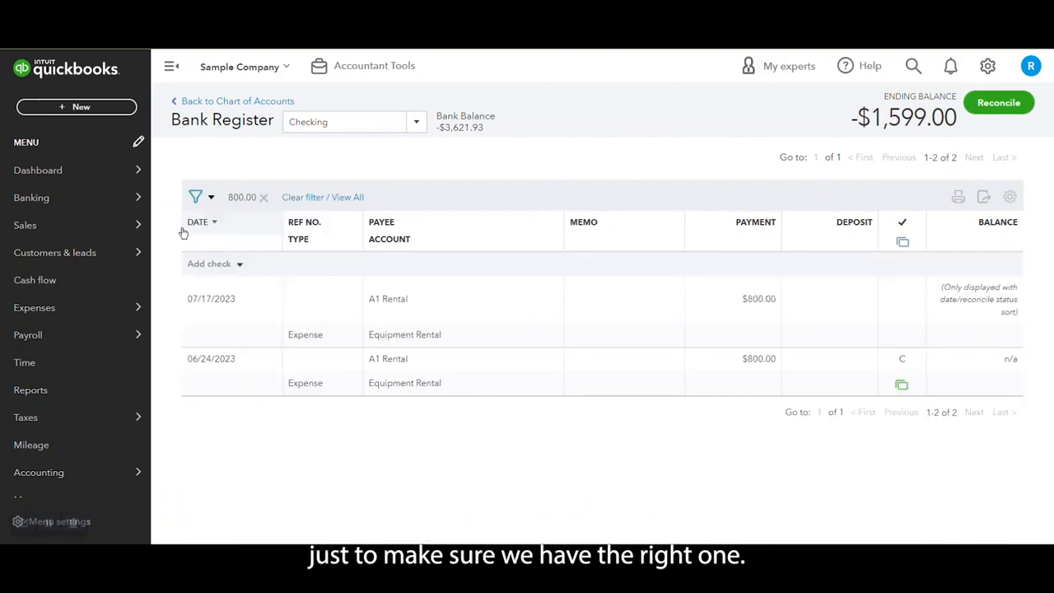
Delete the cleared, bank-downloaded $800.00 A1 Rental expense dated 06/24/2023 from the register.
left_click(726, 383)
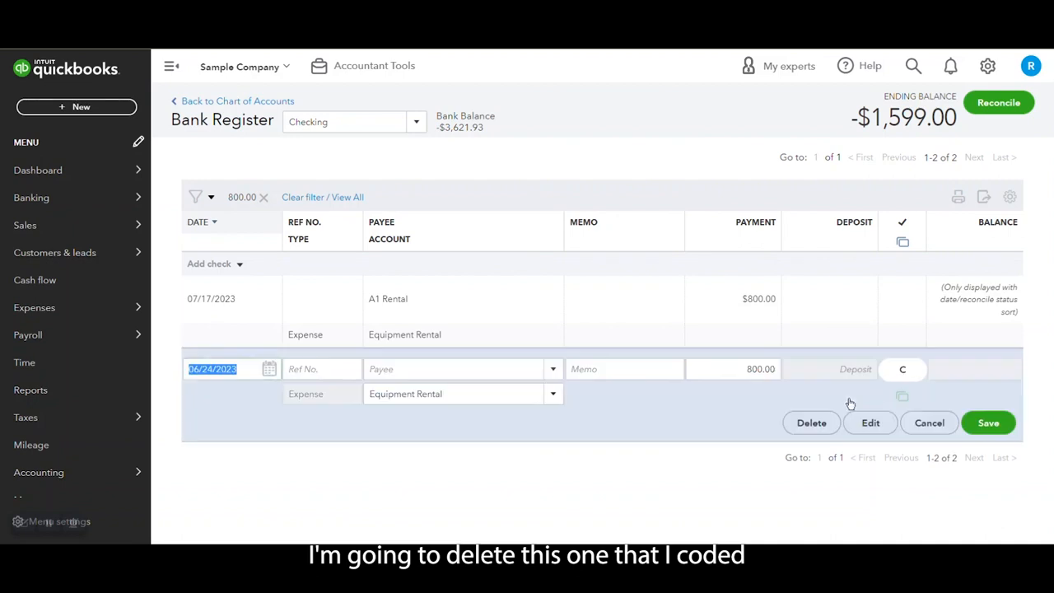
left_click(826, 425)
left_click(677, 329)
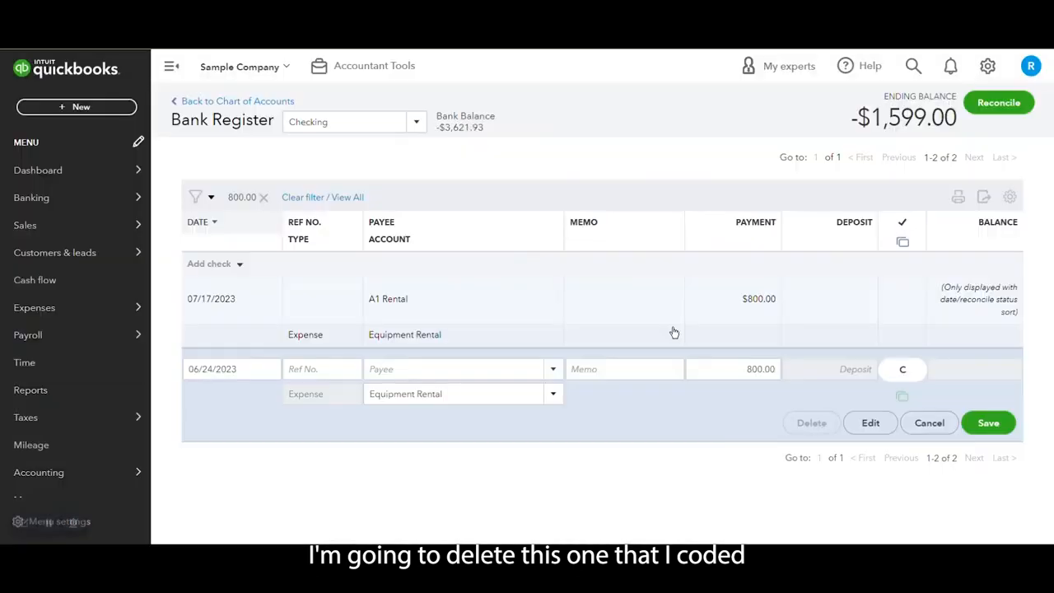
In the bank transactions for review, open the match search for the $800.00 A Rental transaction dated 06/24/2023 and look through the candidates.
mouse_move(131, 198)
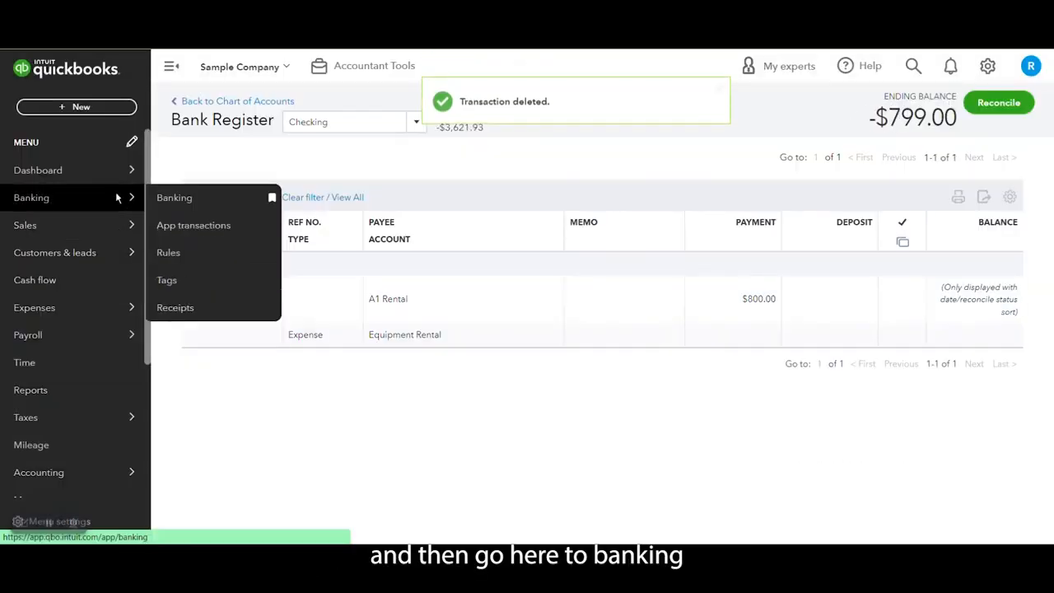
left_click(169, 197)
scroll(398, 292, "down", 2)
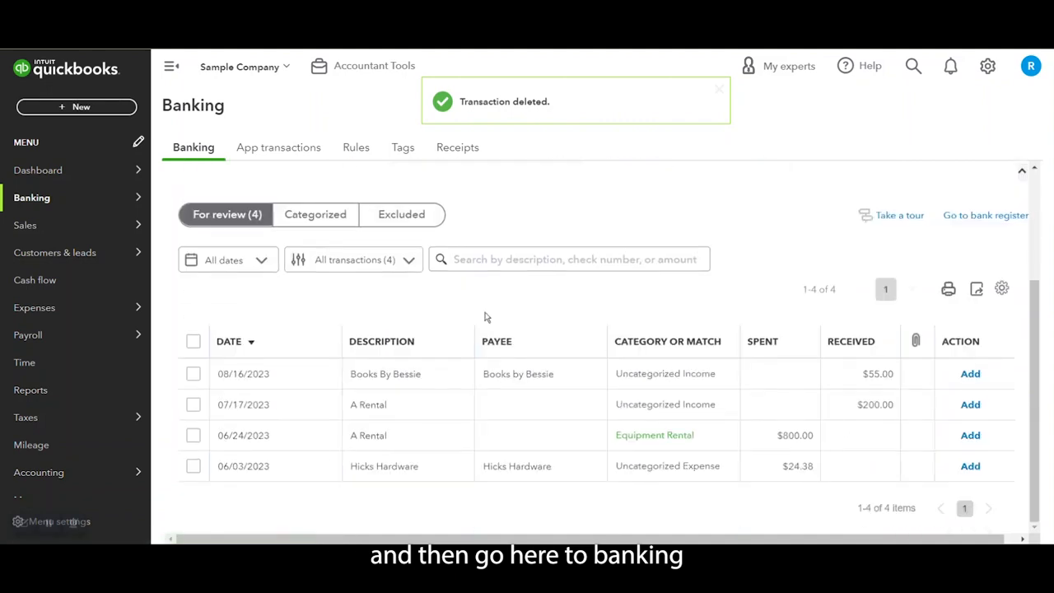
left_click(568, 445)
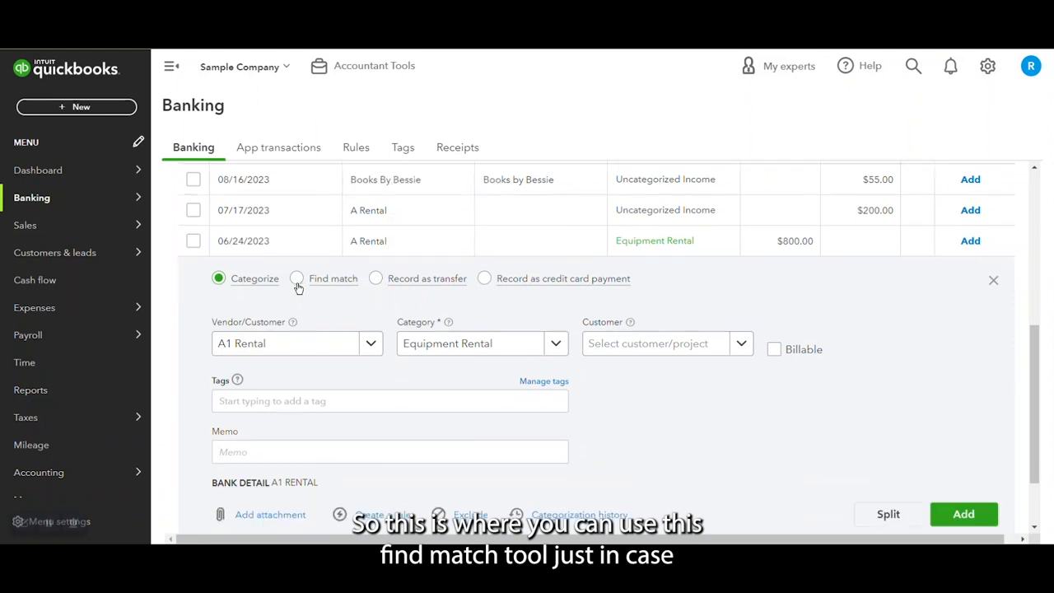
scroll(296, 286, "down", 1)
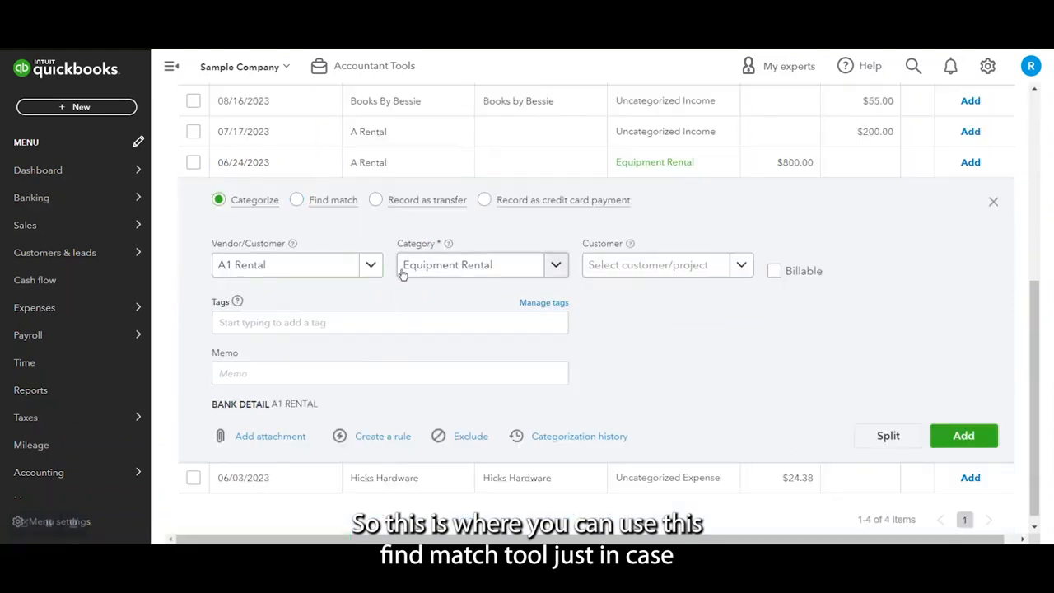
left_click(297, 200)
scroll(285, 263, "down", 1)
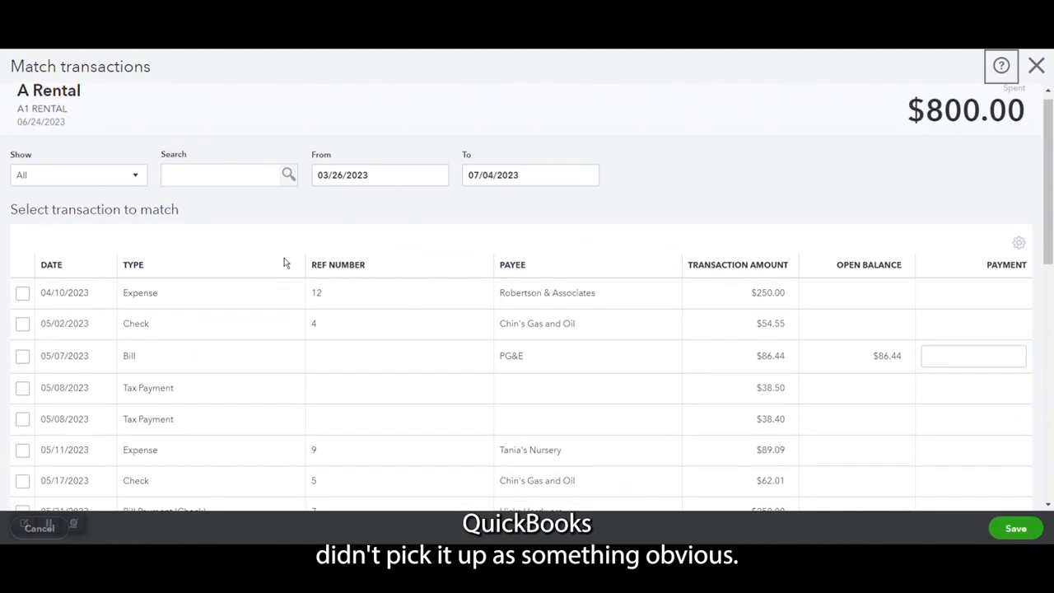
scroll(285, 262, "down", 2)
scroll(285, 261, "up", 4)
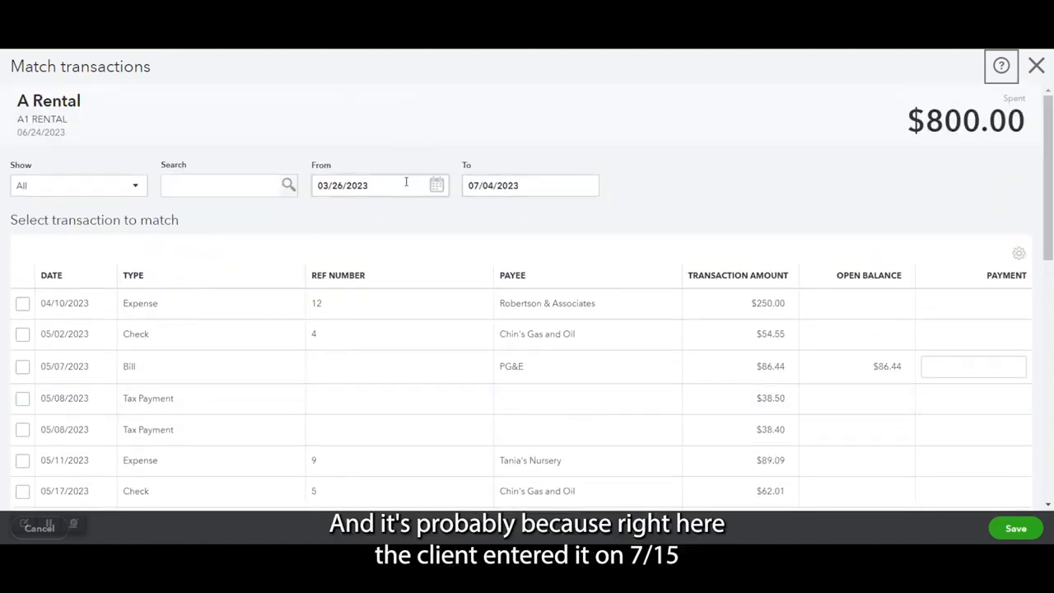
Extend the end date of the match search to 07/18/2023.
left_click(546, 187)
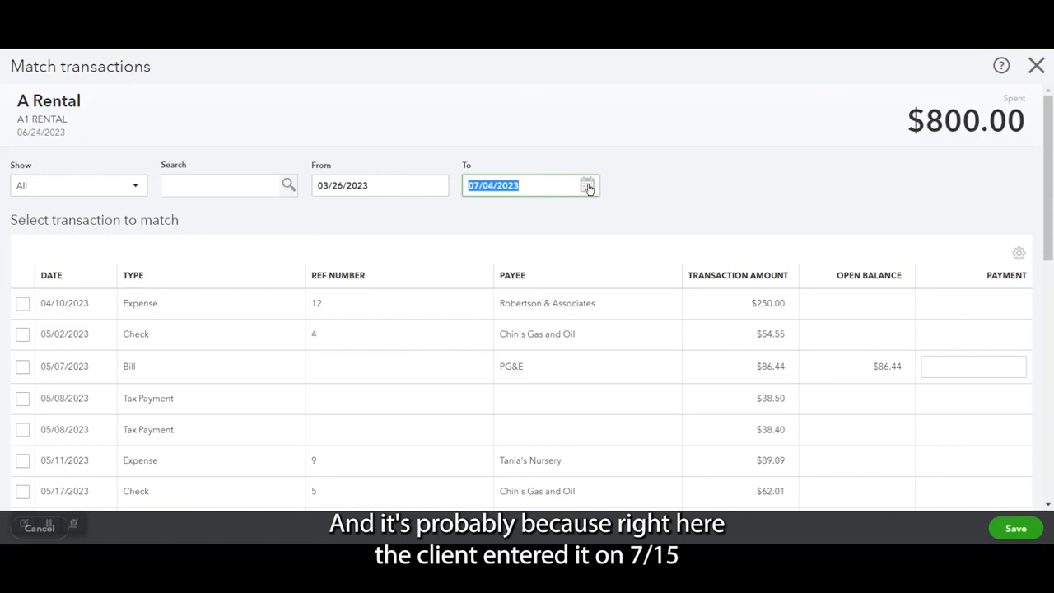
left_click(587, 187)
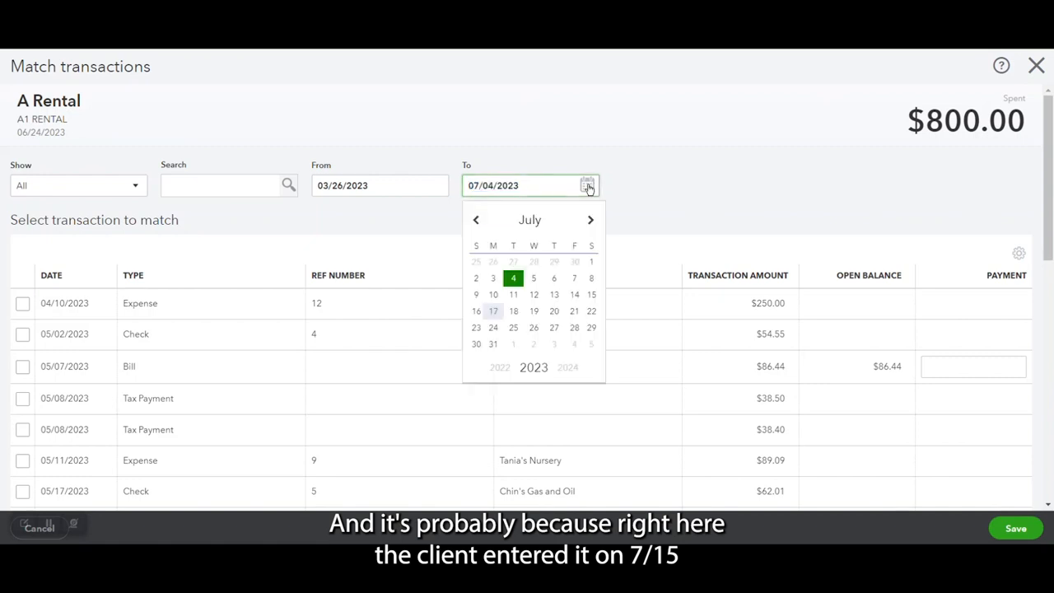
left_click(493, 311)
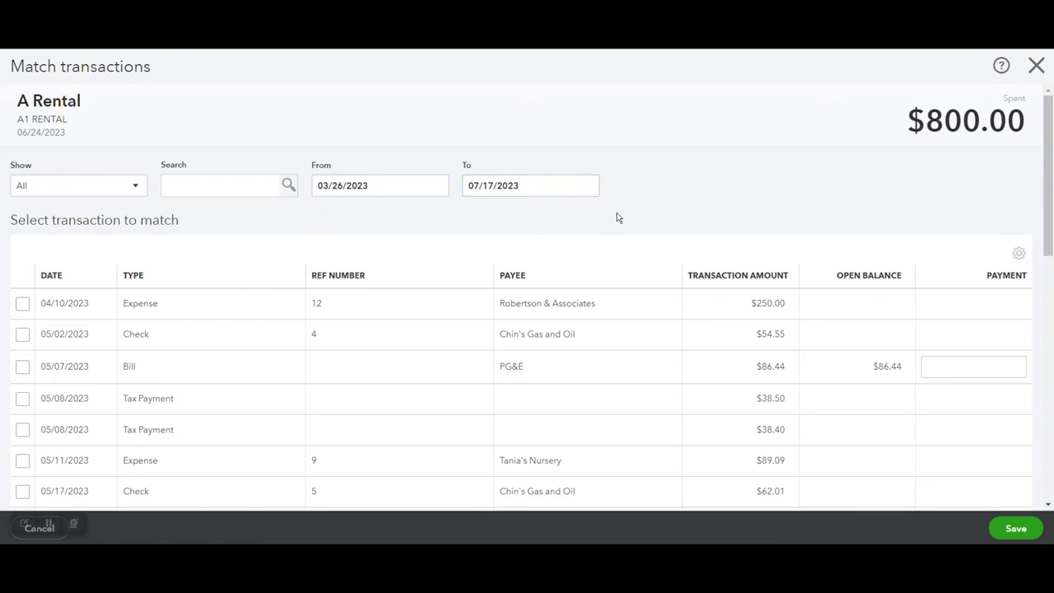
left_click(594, 189)
left_click(519, 315)
Sort the candidates by transaction amount and match the bank transaction to the $800.00 A1 Rental expense dated 07/17/2023.
left_click(730, 277)
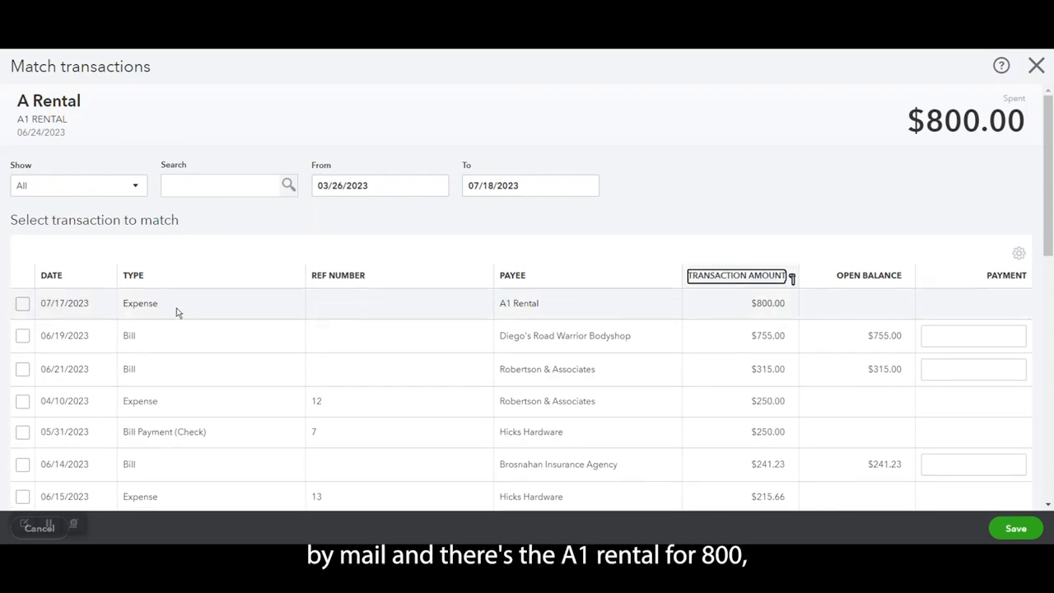
left_click(23, 304)
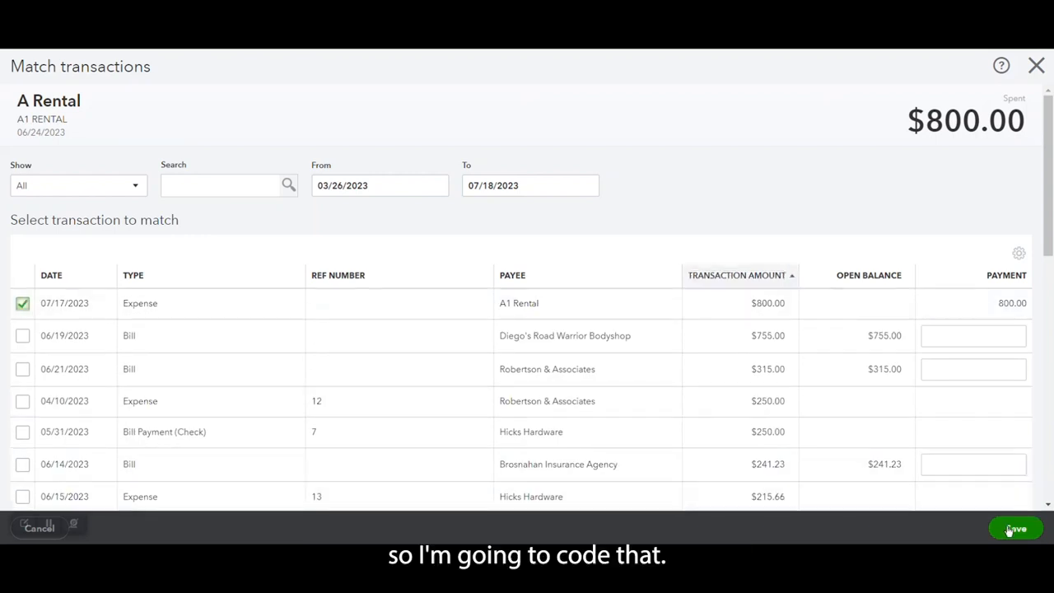
left_click(1010, 530)
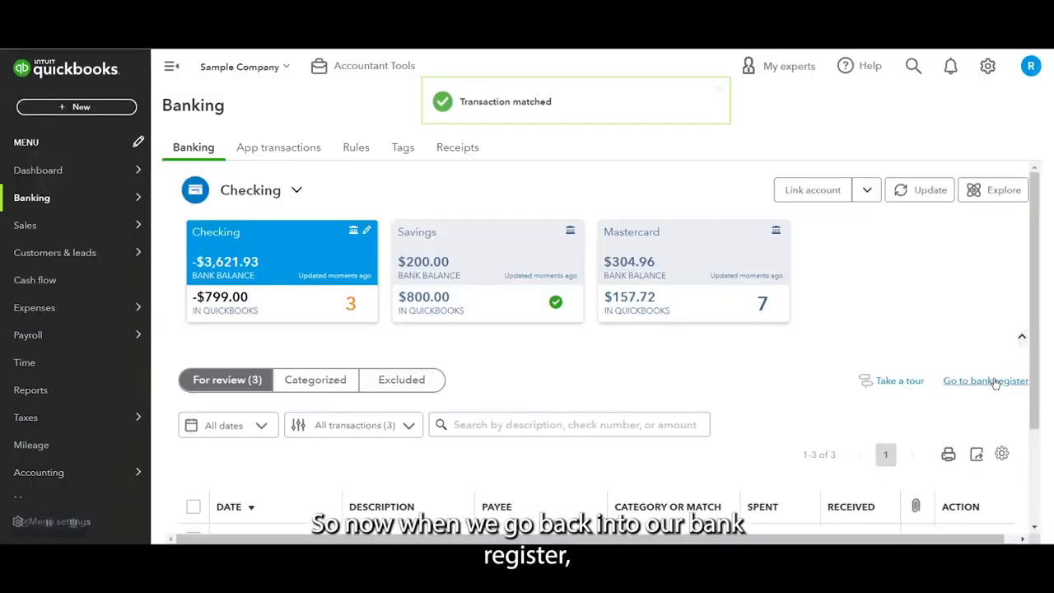
Reopen the Checking bank register and remove its 800.00 filter.
left_click(1000, 383)
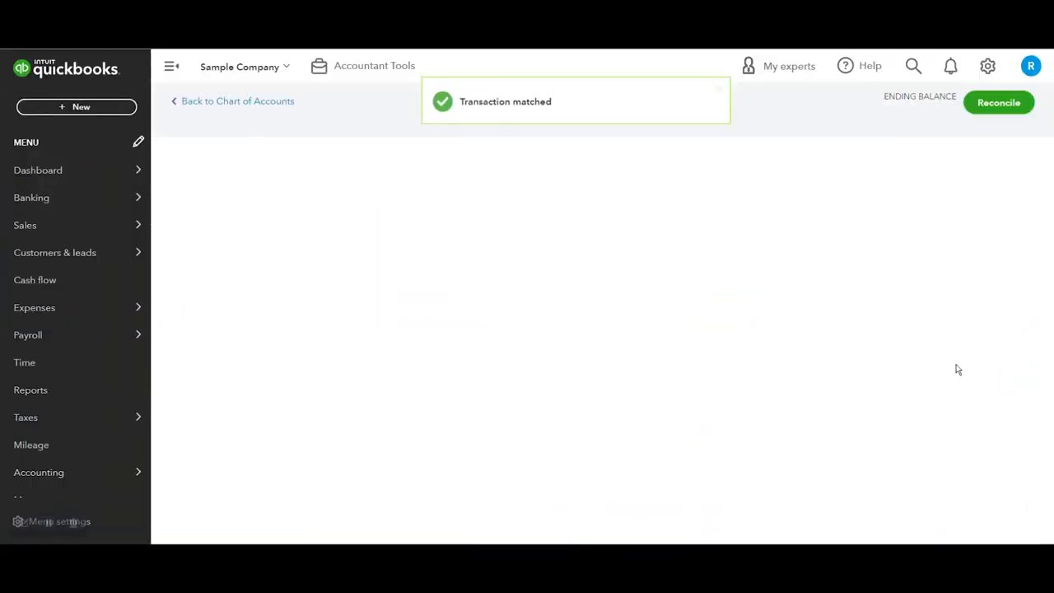
left_click(332, 231)
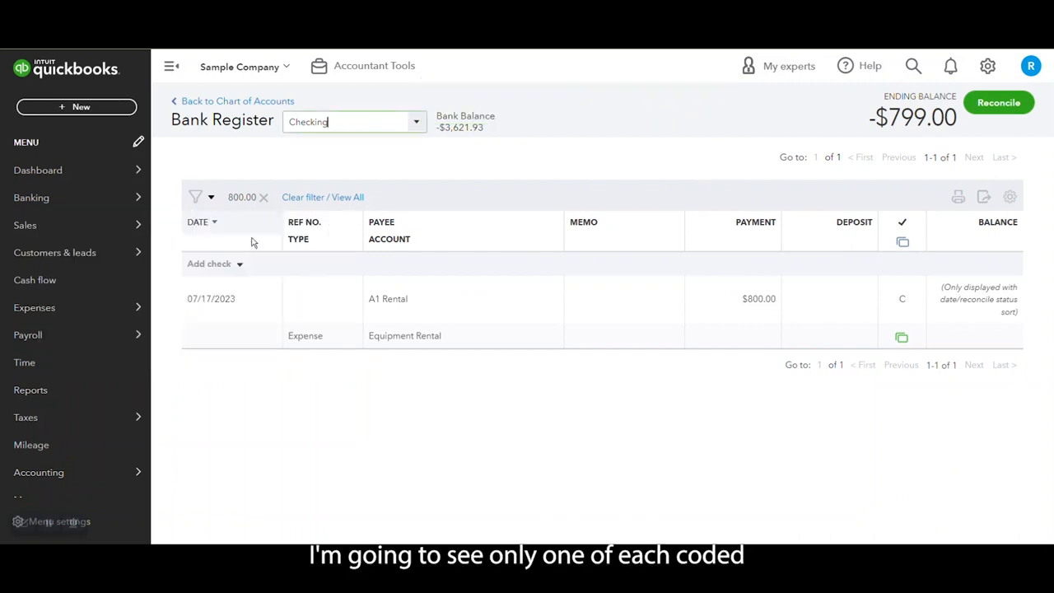
left_click(265, 199)
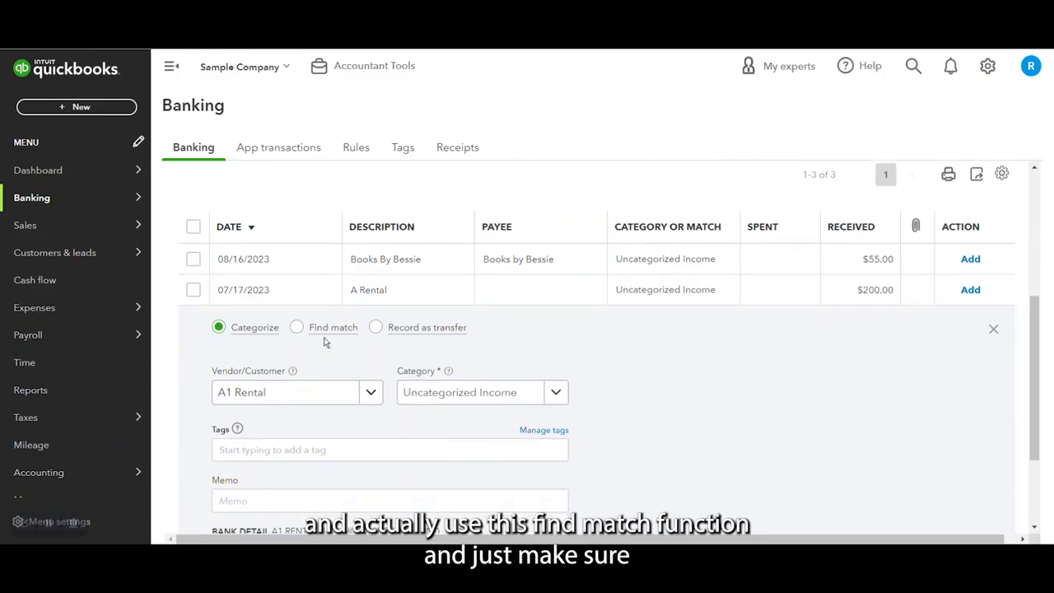
Open the match search for the $200.00 A Rental deposit dated 07/17/2023 and review candidates sorted by transaction amount, then by payee.
scroll(296, 329, "down", 1)
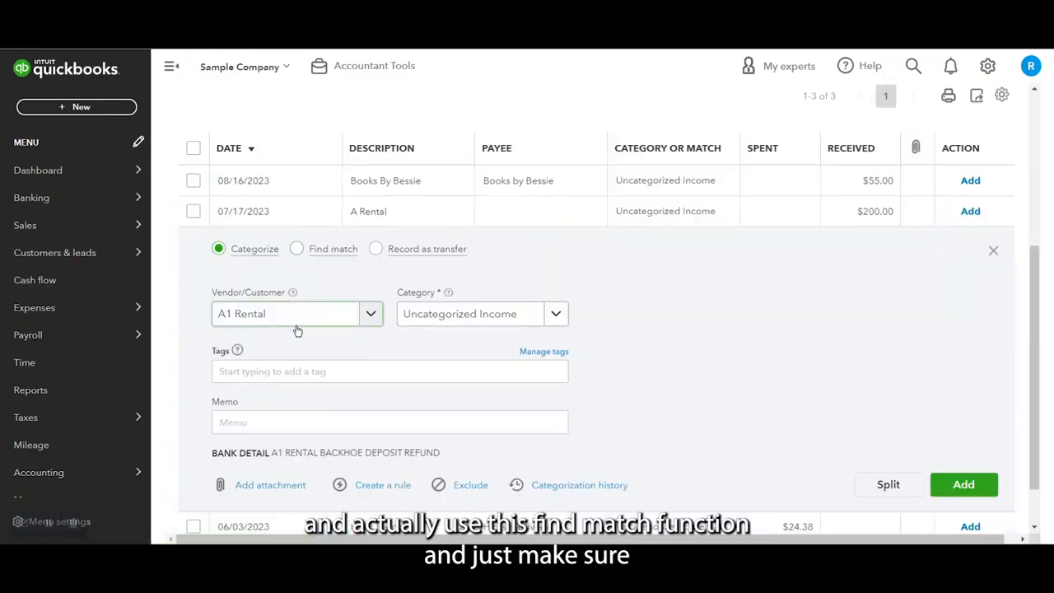
left_click(296, 249)
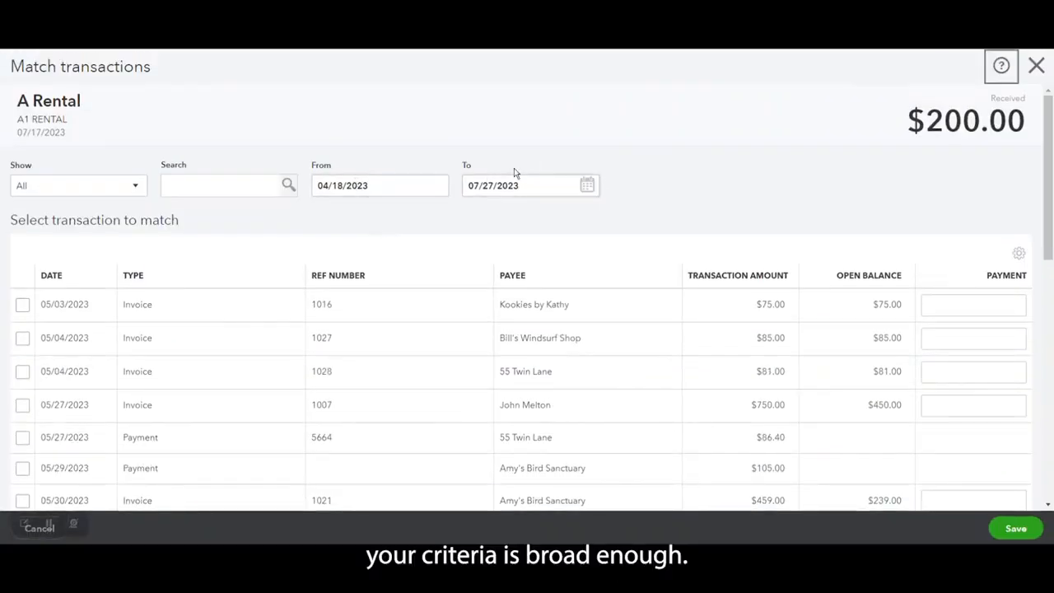
left_click(752, 277)
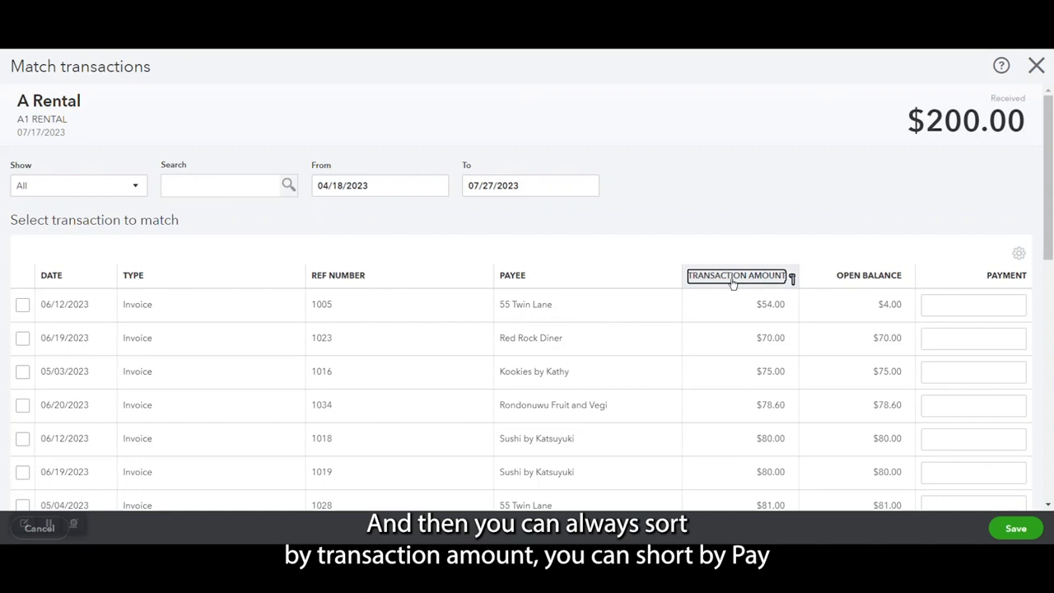
left_click(557, 279)
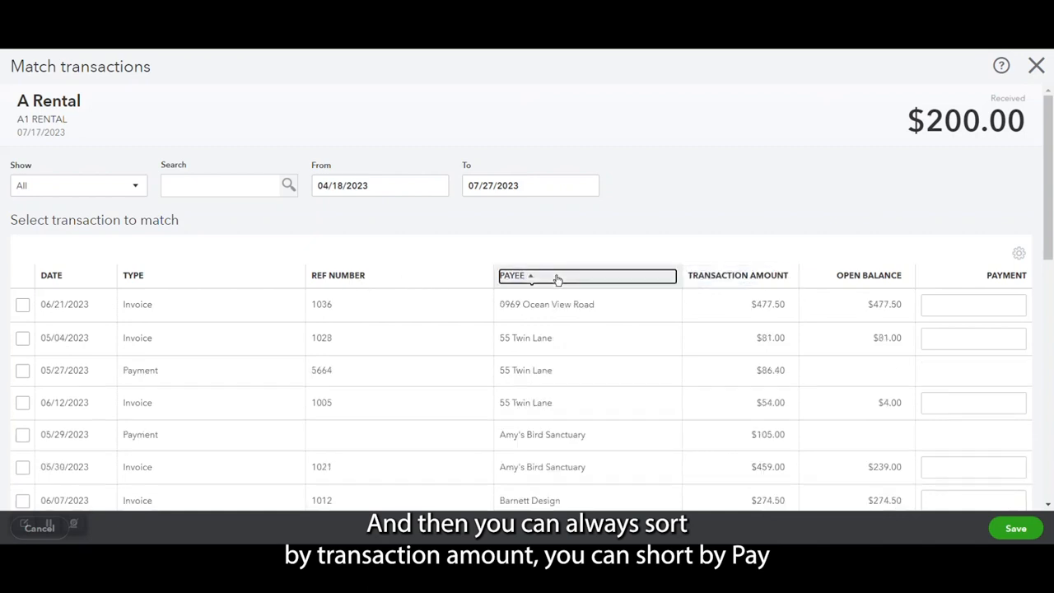
scroll(696, 226, "down", 2)
scroll(696, 226, "down", 1)
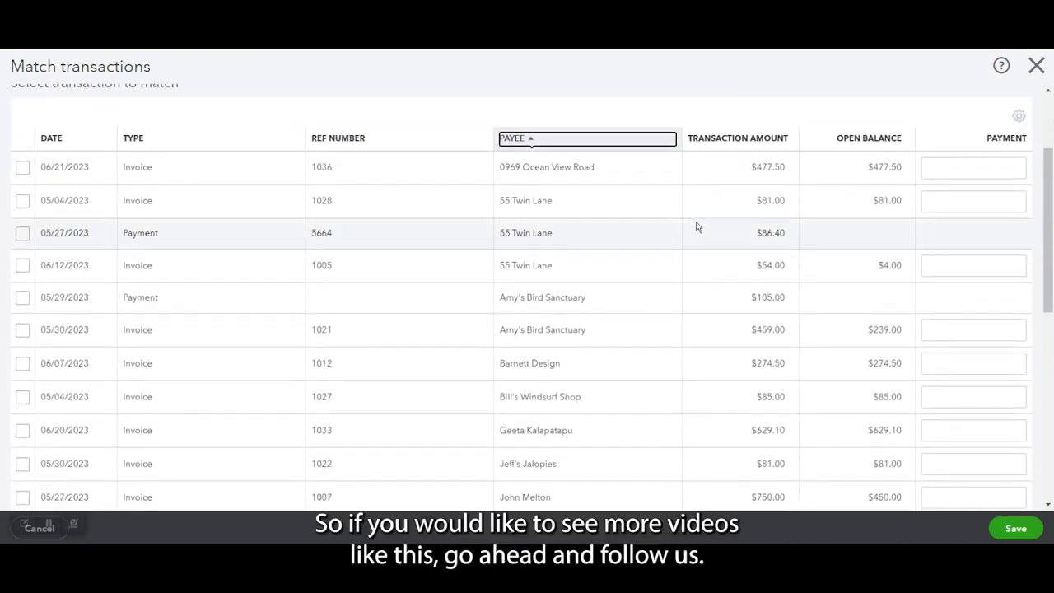